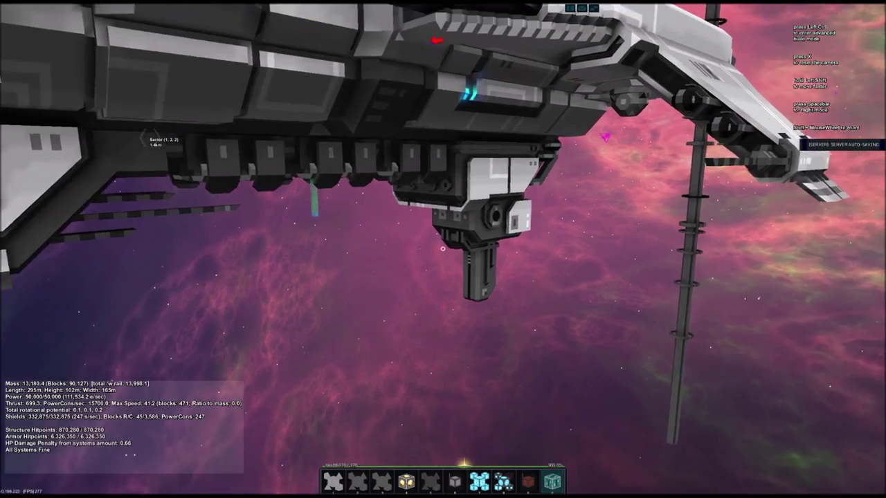
- Fly the build camera up through the ship's underside and along the interior corridor
key("w")
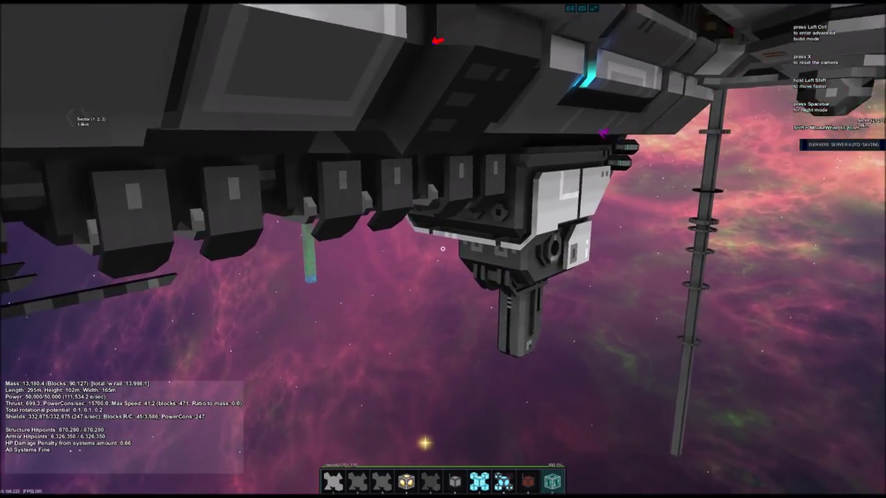
key("w")
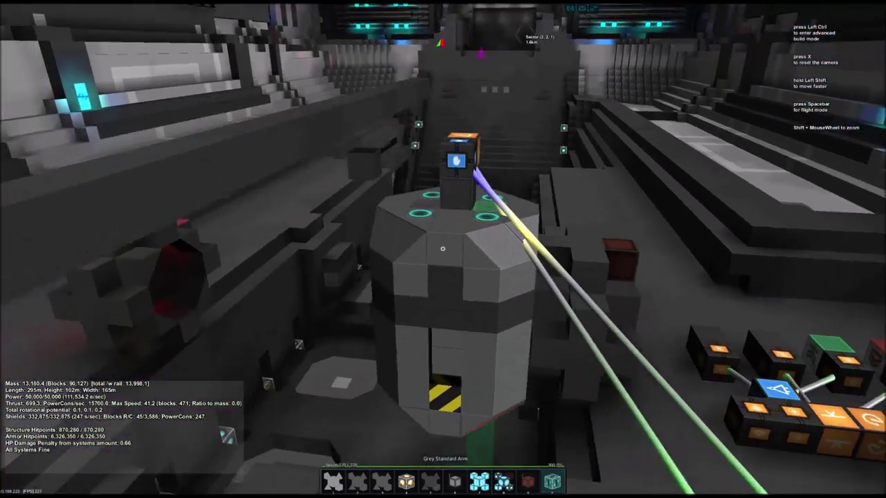
key("w")
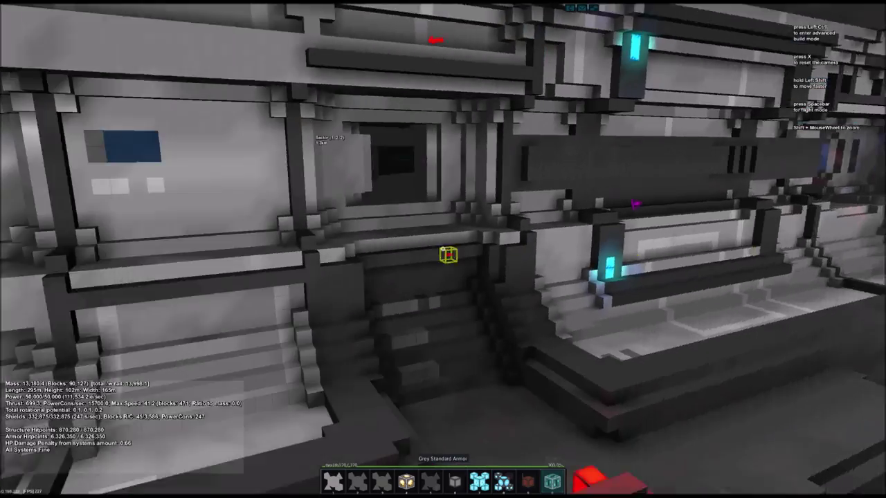
key("w")
key("w")
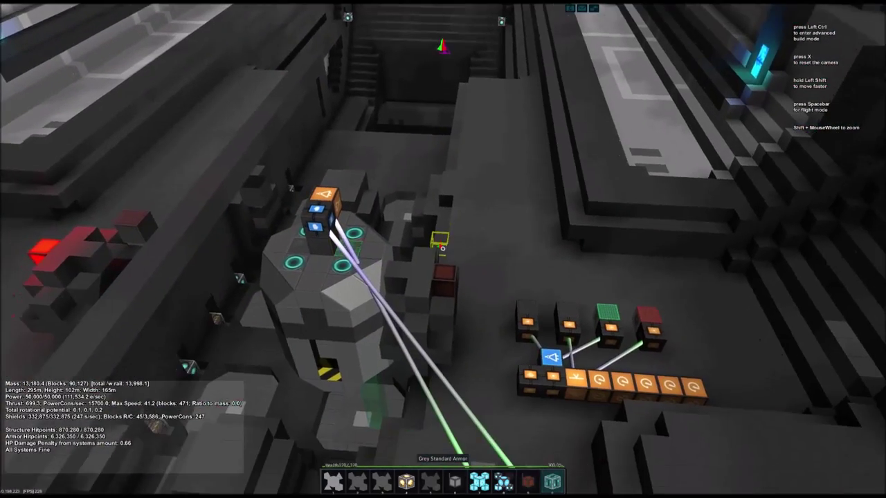
- Circle the ship core to inspect the activation module, then turn toward the hangar hall
key("d")
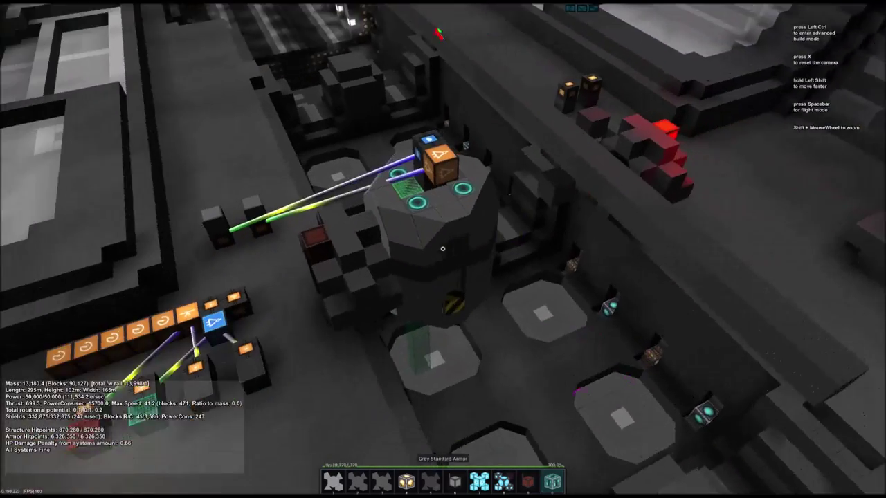
key("a")
key("s")
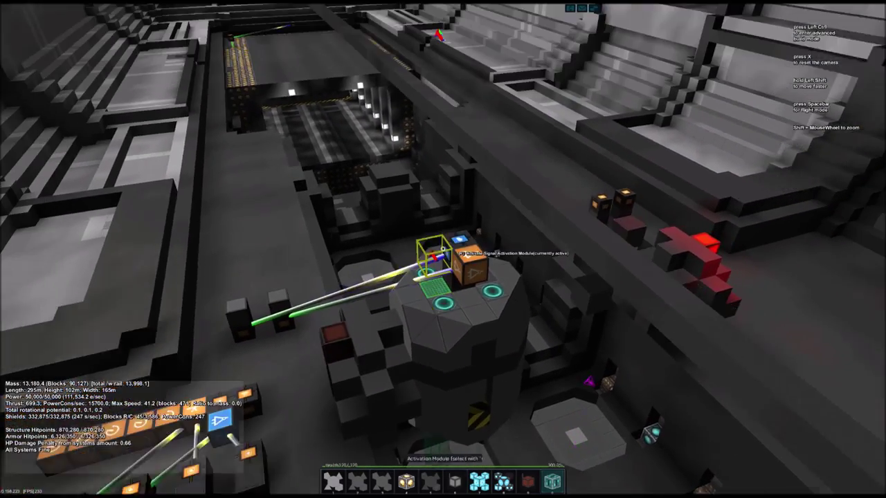
key("z")
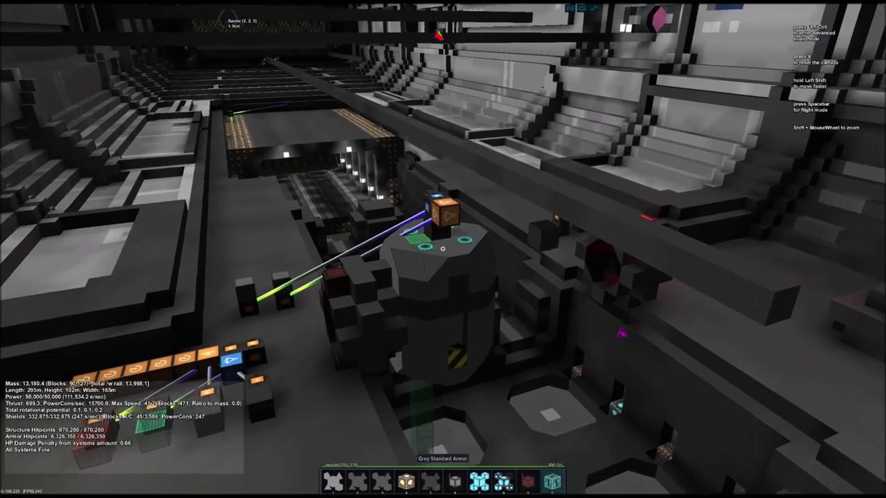
key("a")
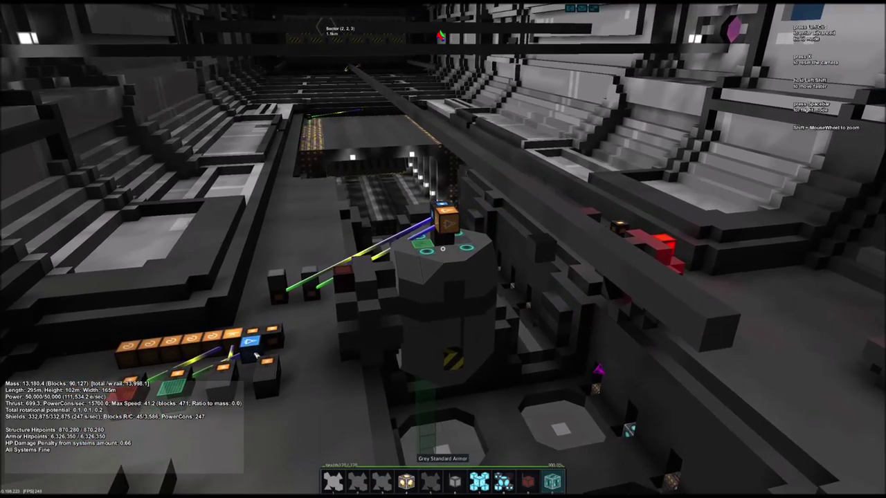
key("q")
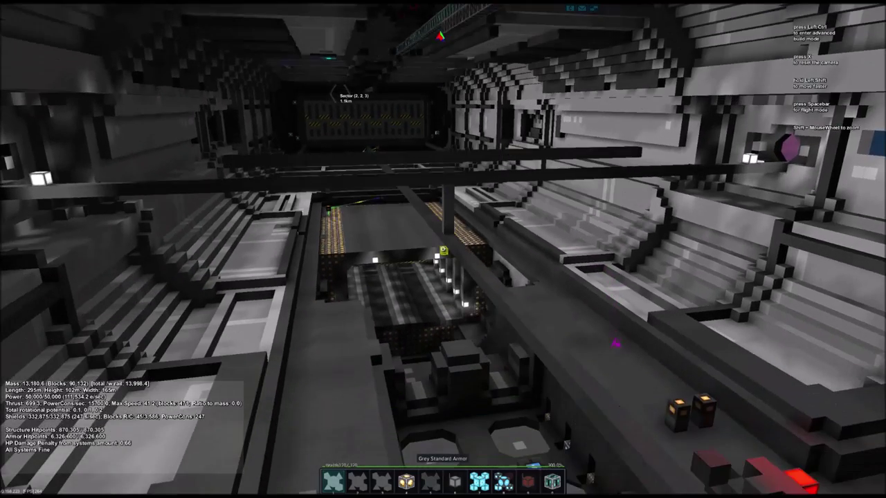
- Move down into the hangar hall to inspect the button cluster, purple chambers and red blocks
key("w")
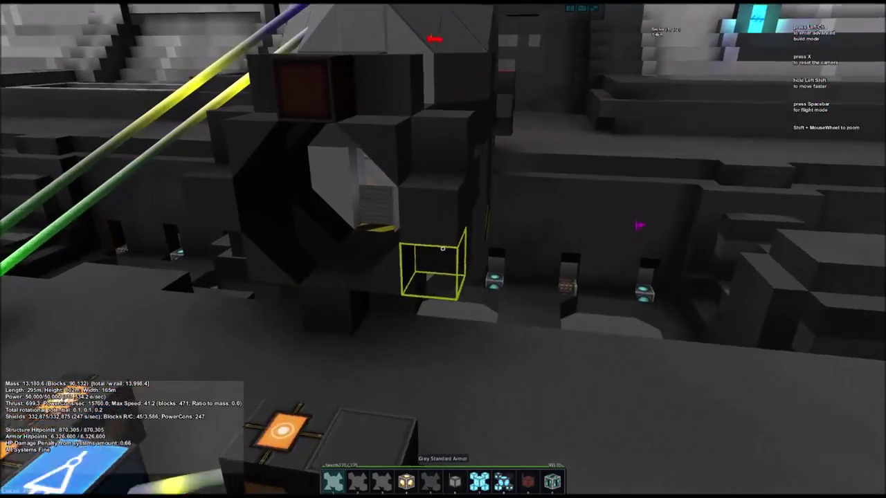
key("w")
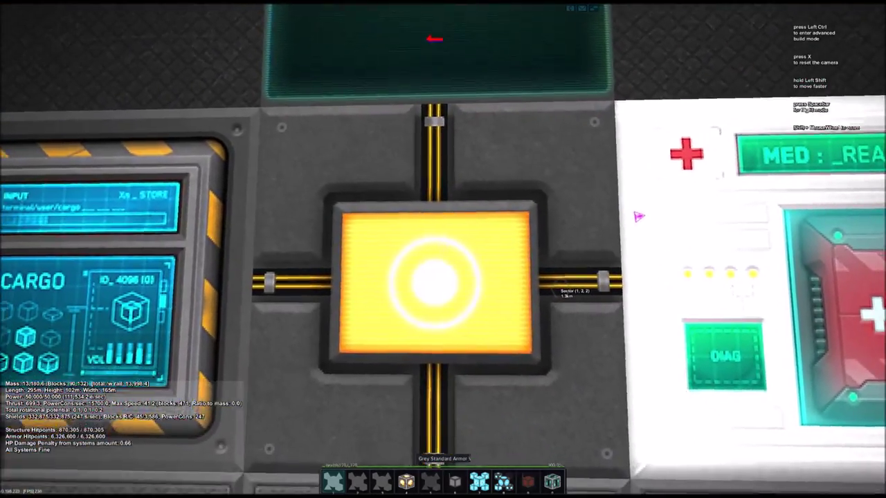
key("x")
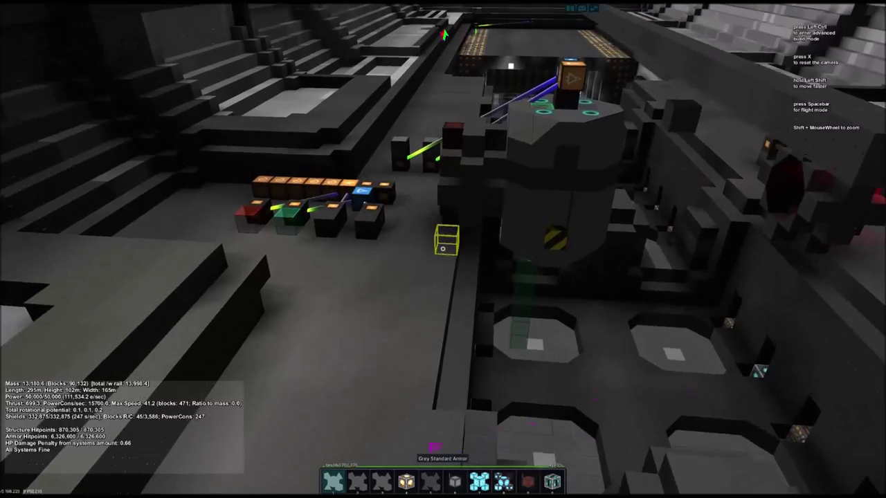
key("w")
key("a")
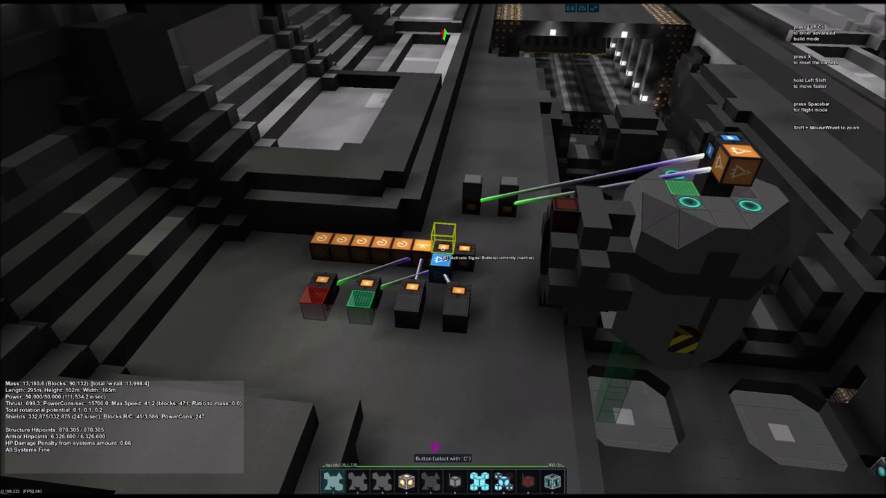
key("d")
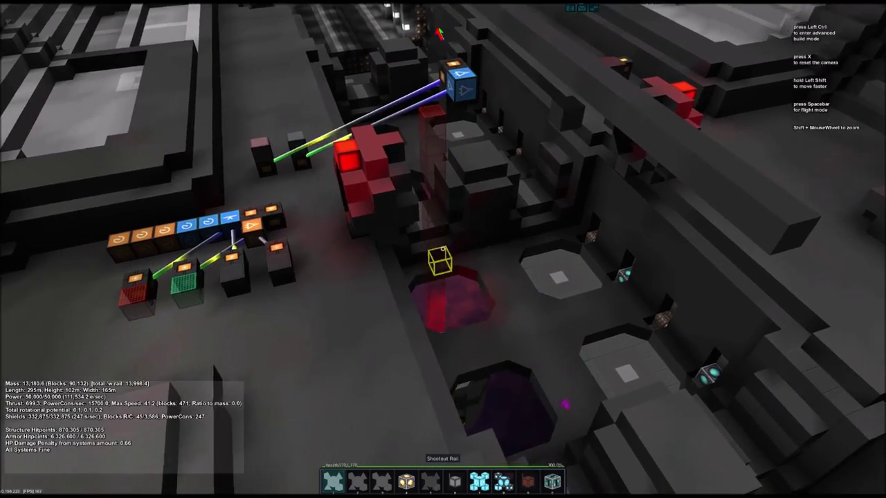
key("w")
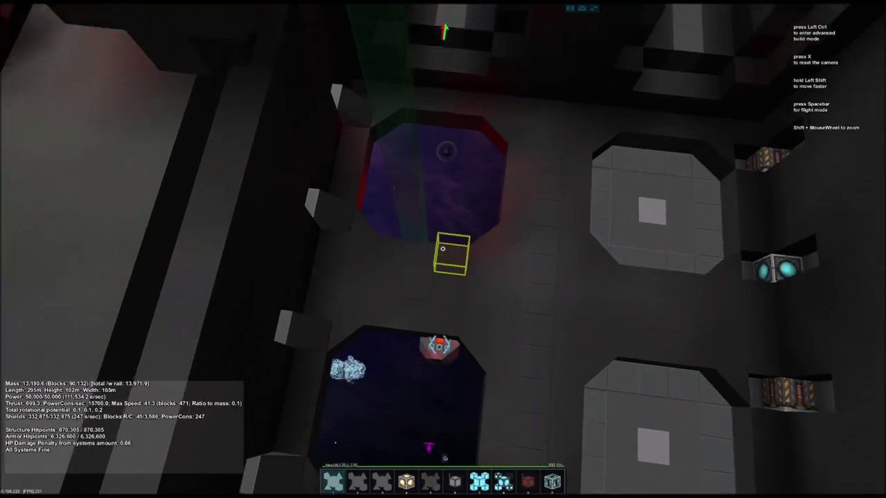
key("s")
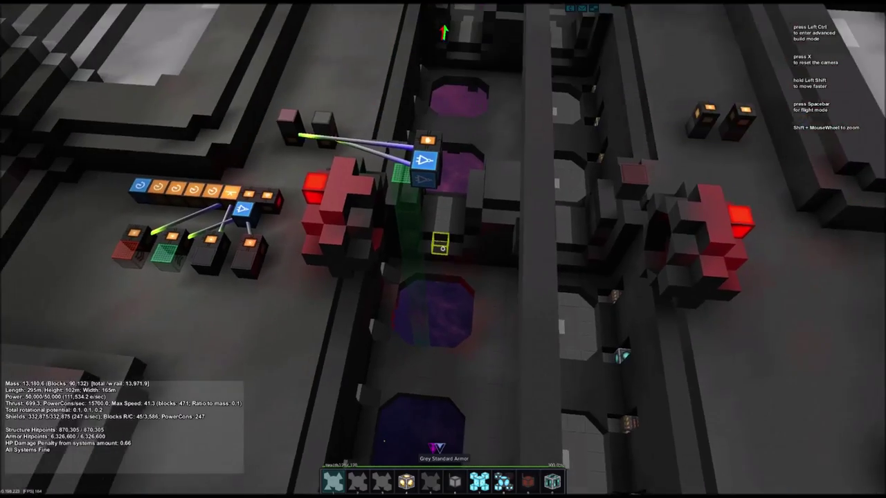
- Fly down through the chamber and sweep along the ship's underside hull blocks
key("w")
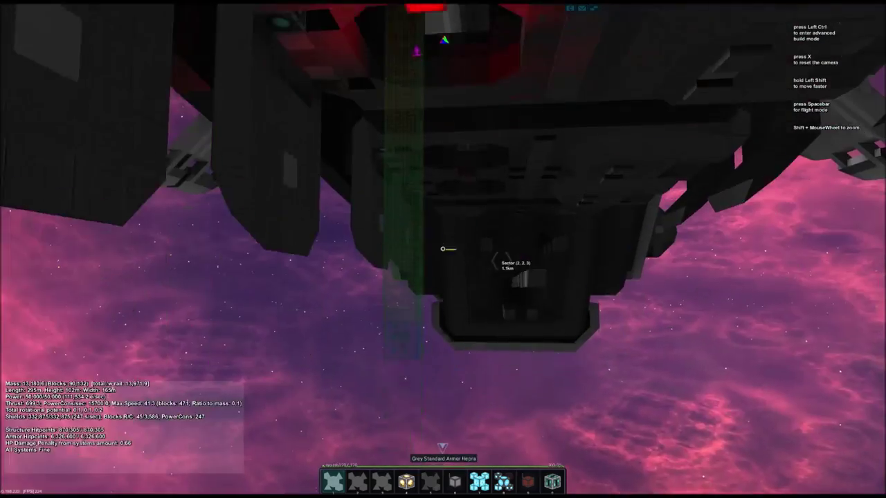
key("d")
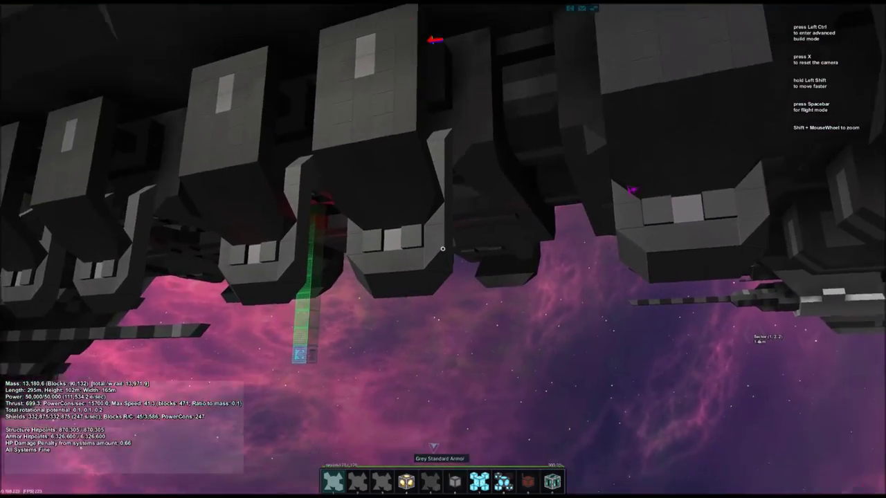
key("a")
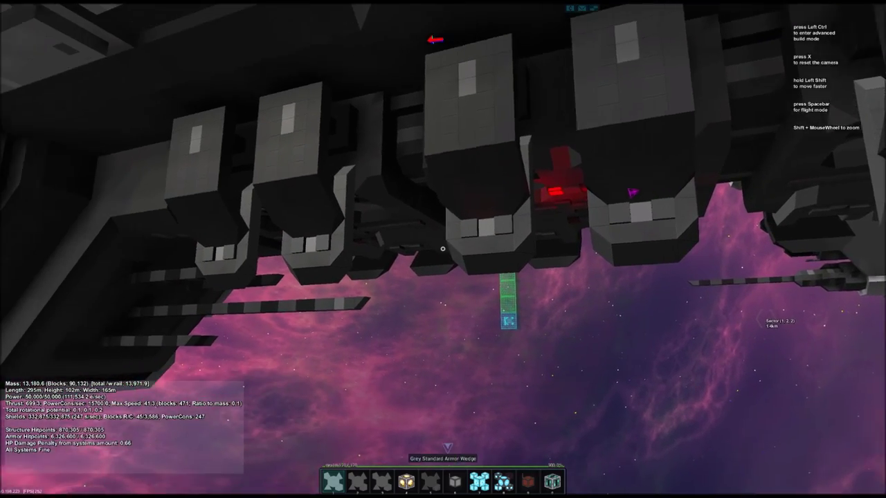
key("d")
key("a")
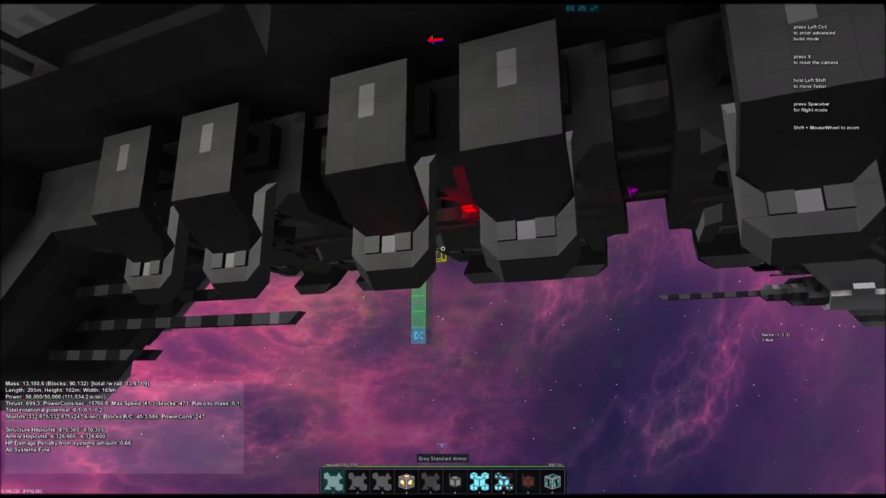
key("w")
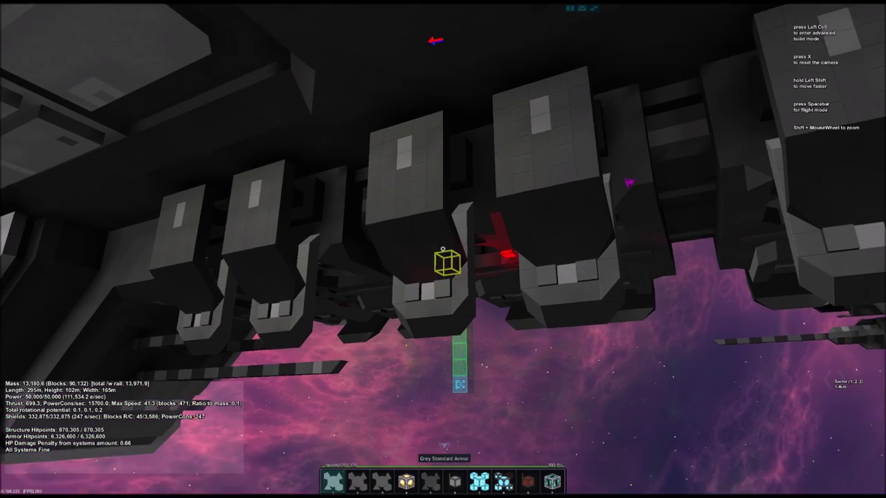
key("d")
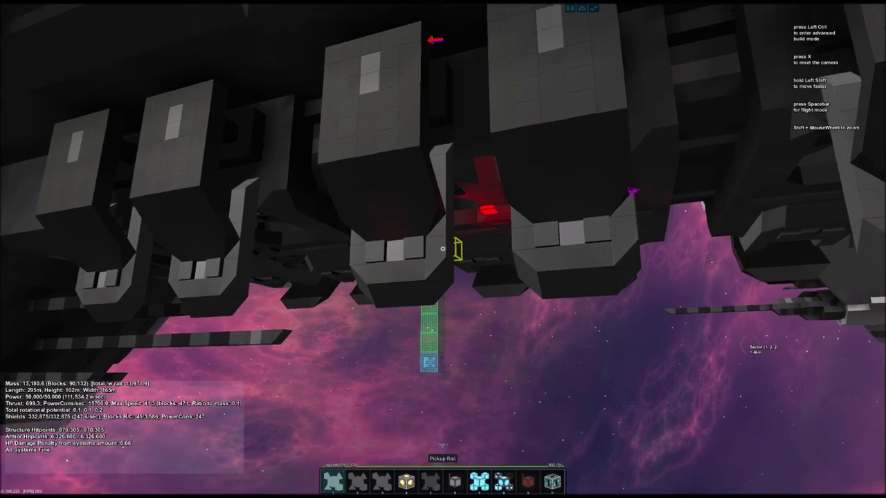
key("w")
key("d")
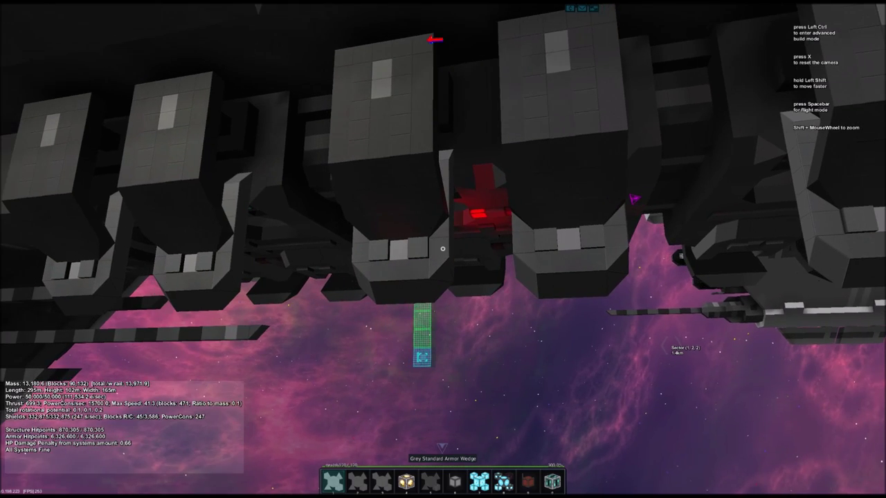
- Inspect the wired red light, then return inside to the red machinery and the wider hall
key("w")
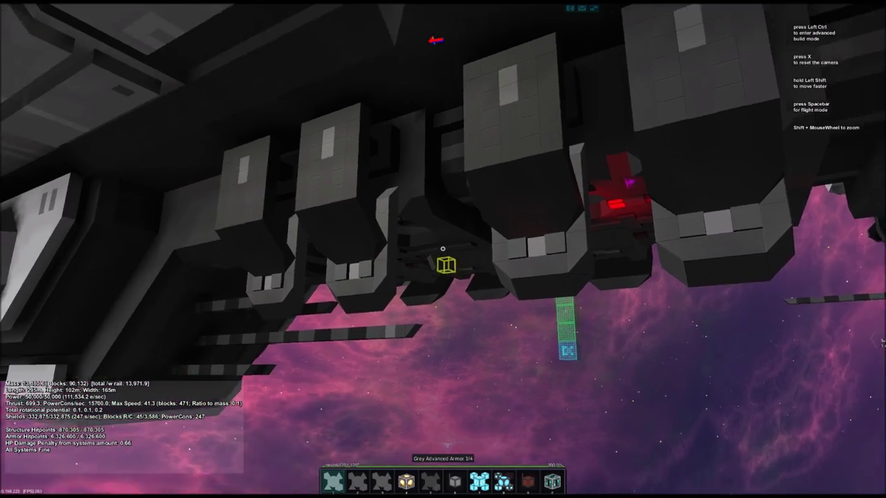
key("w")
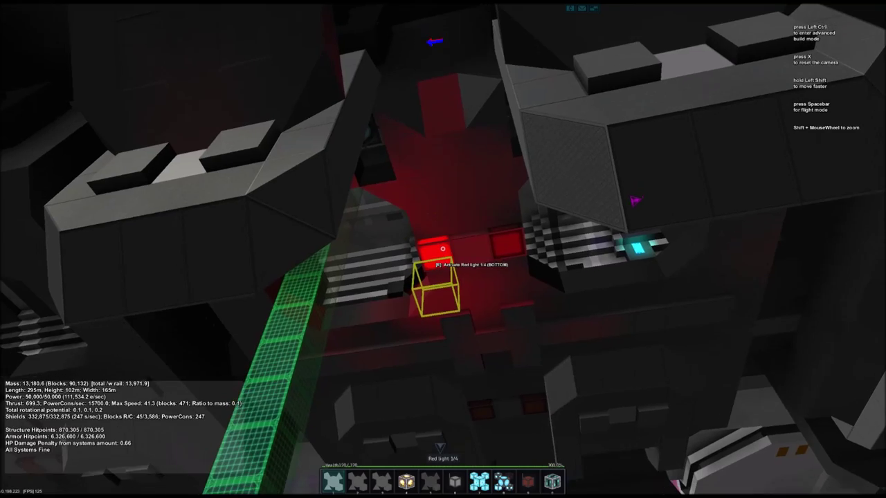
key("s")
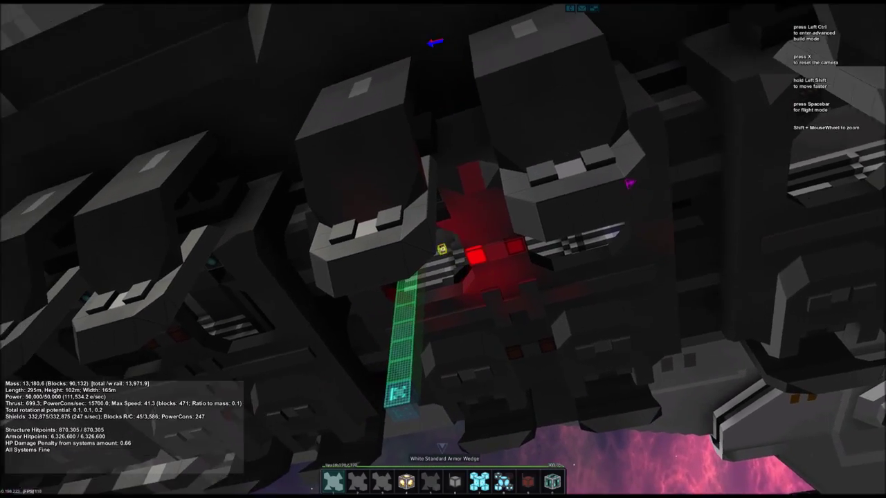
key("c")
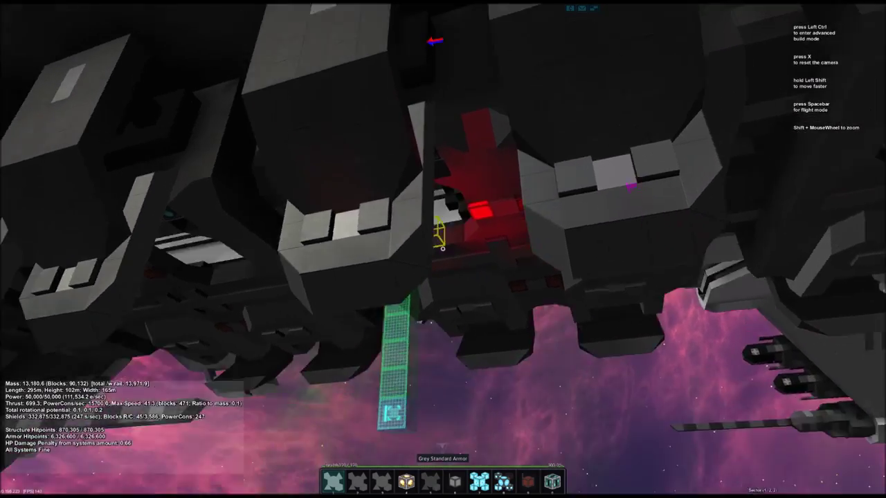
key("space")
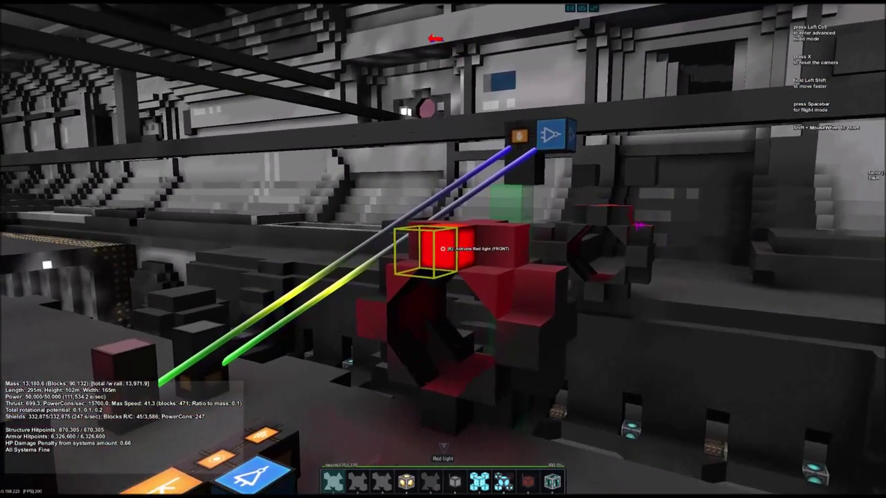
key("w")
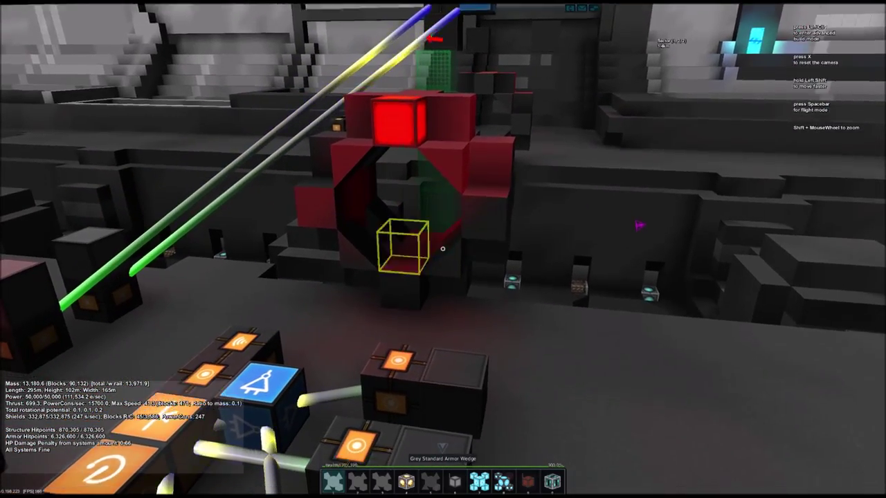
key("w")
key("s")
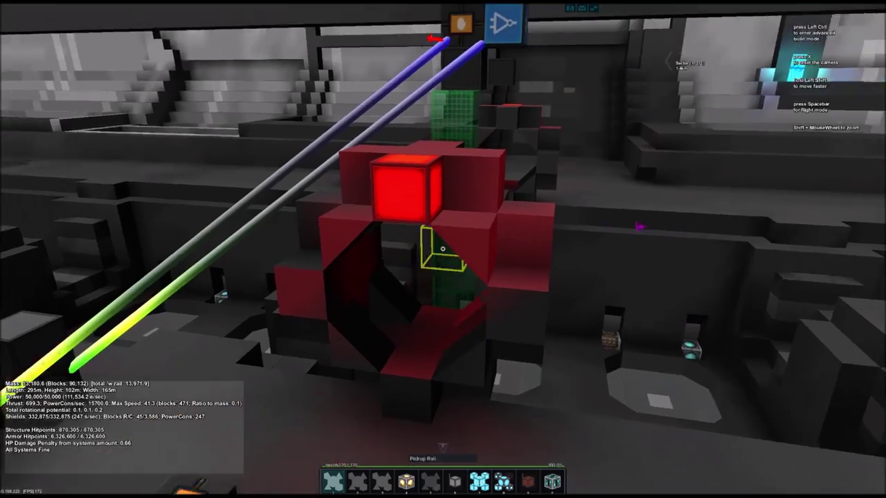
key("s")
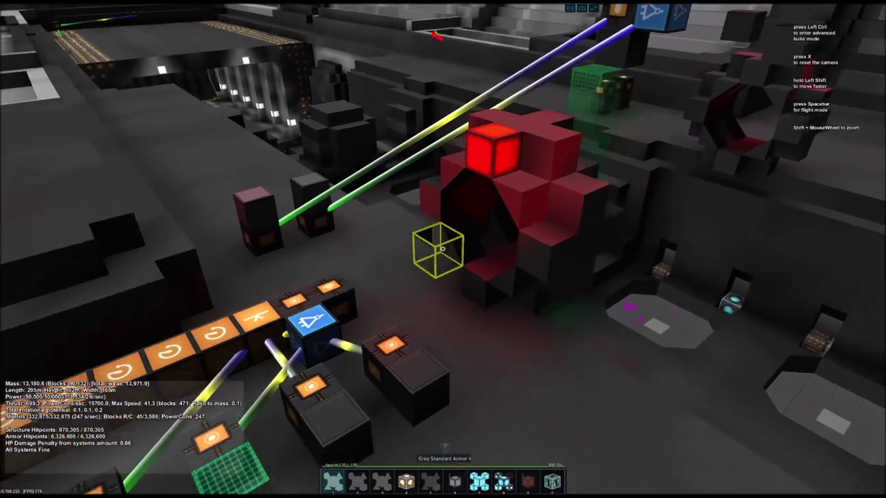
- Fly out of the hangar past the long barrels and frame the side hangar door head-on
key("s")
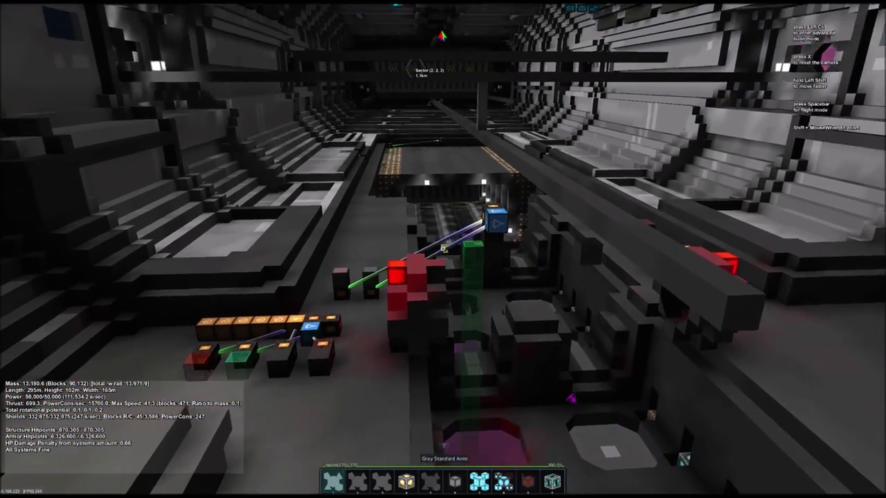
key("s")
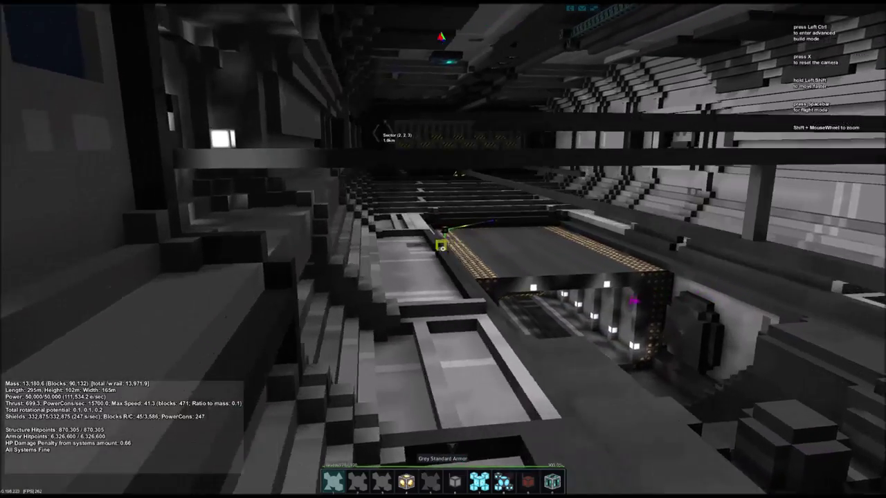
key("s")
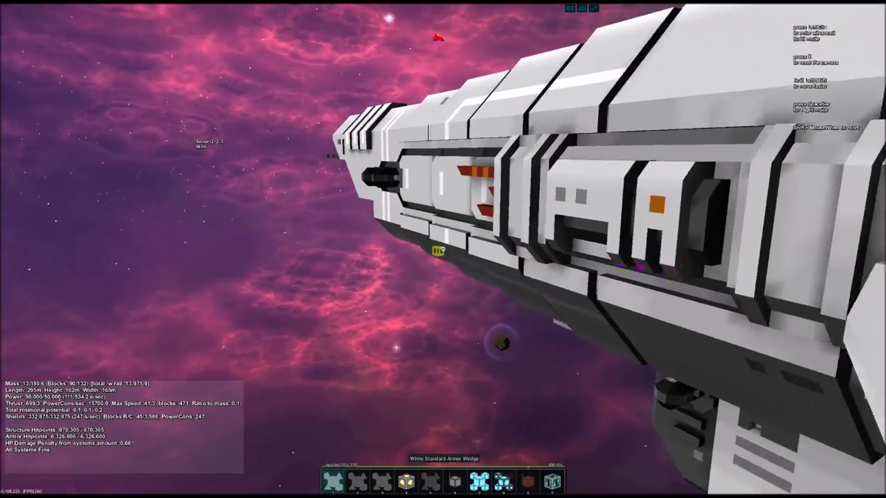
key("w")
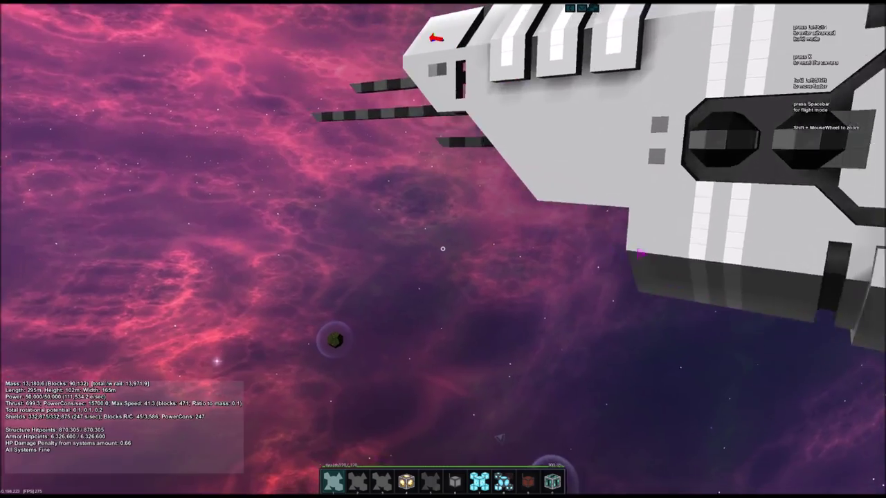
key("s")
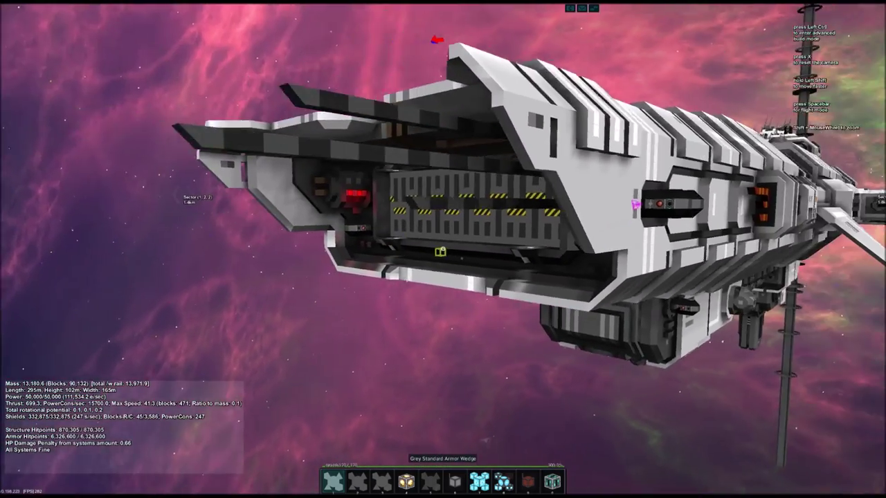
key("d")
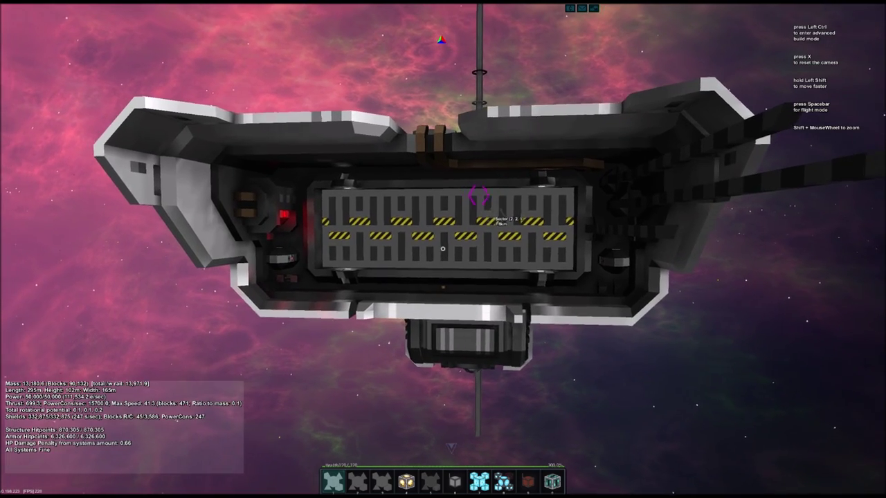
key("s")
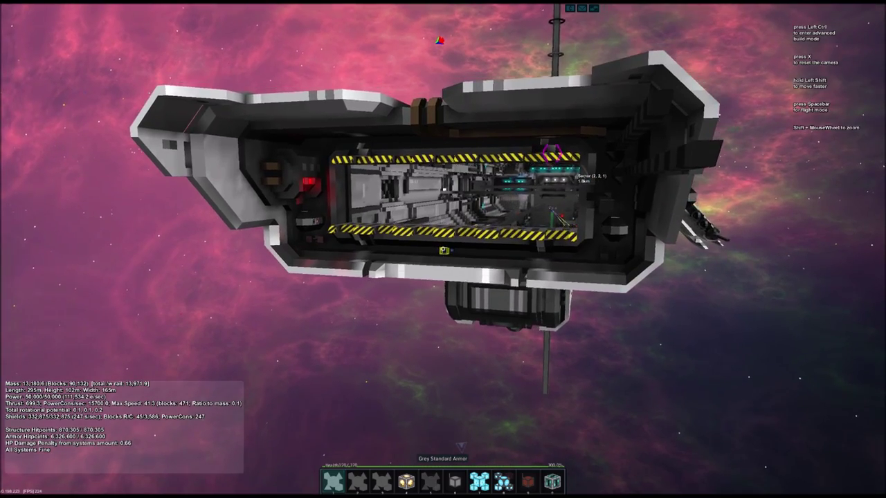
- Fly into the side hangar and line up squarely on the bay window
key("w")
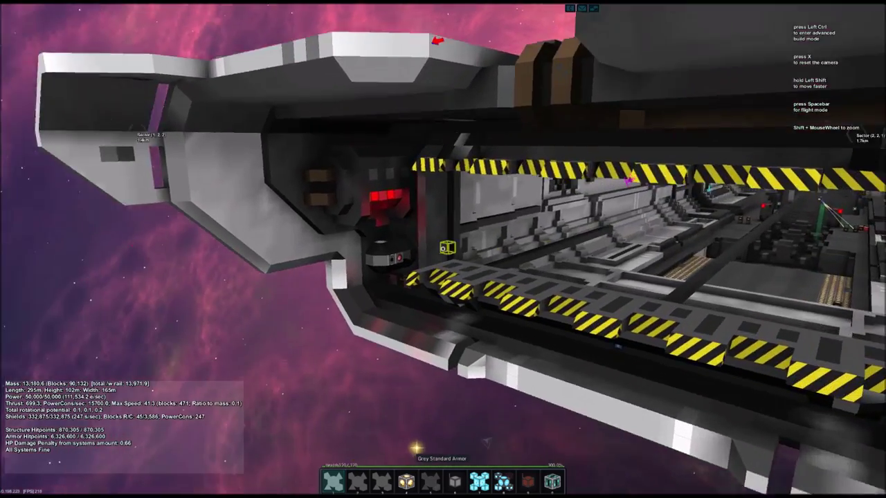
key("w")
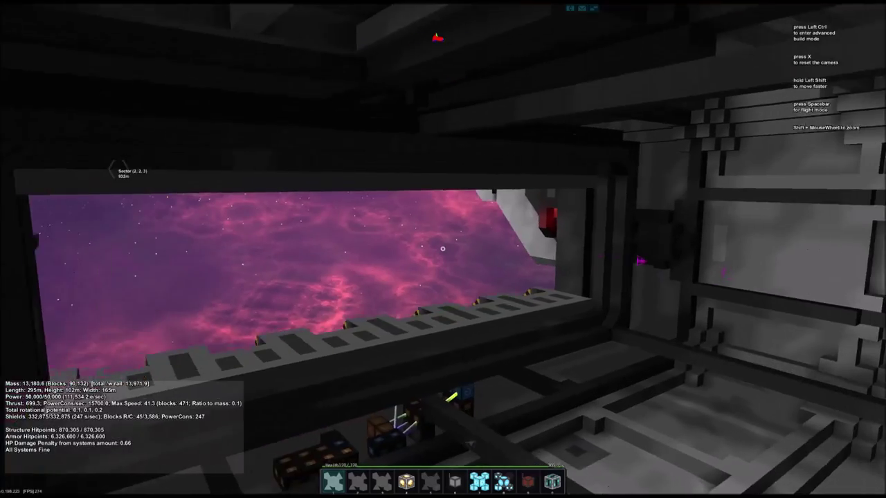
key("w")
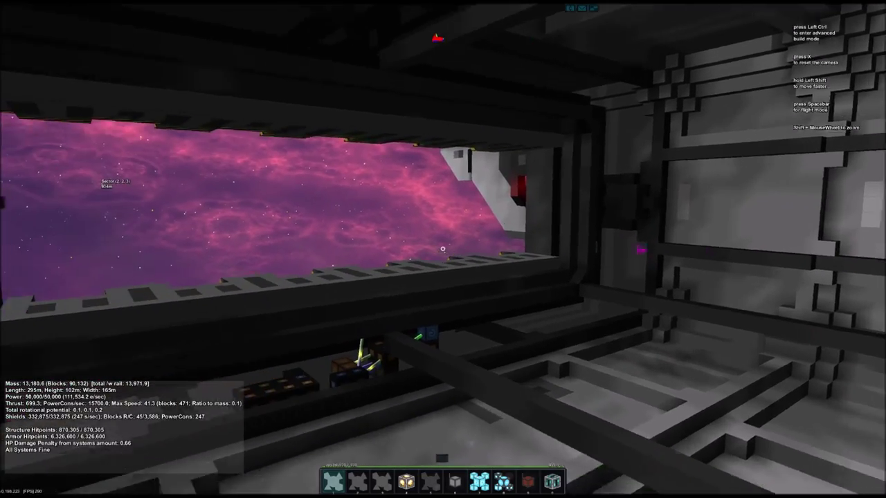
key("x")
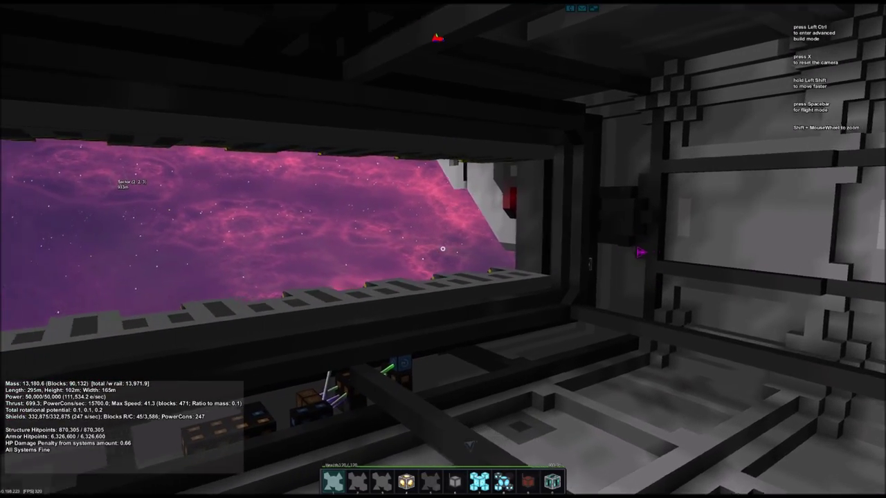
key("w")
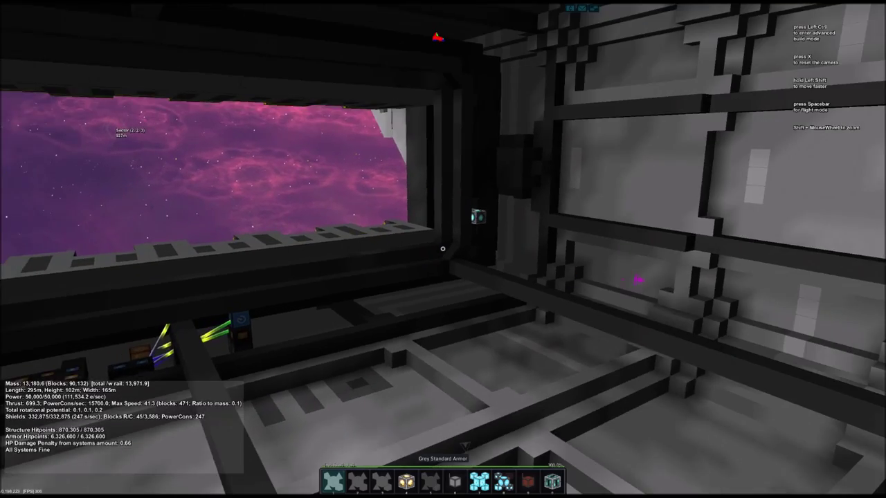
key("x")
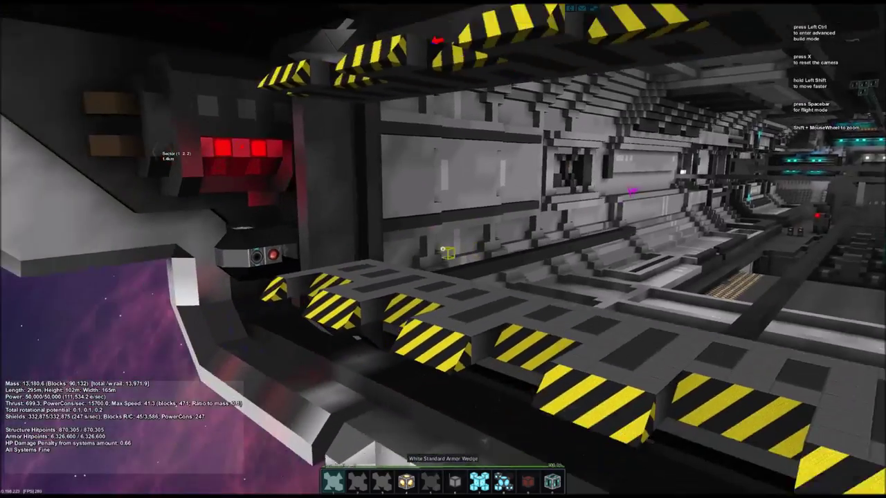
- Close the side hangar door with R, then check the bay from an angle and approach the underside module
key("s")
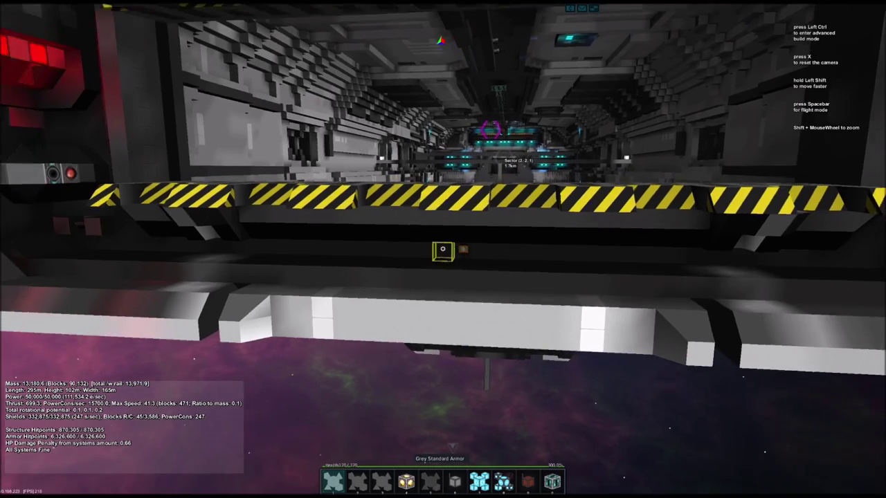
key("r")
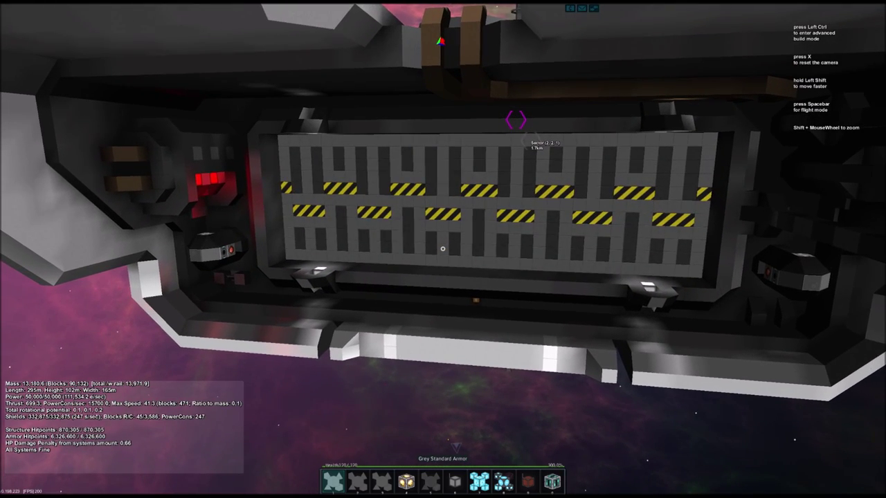
key("d")
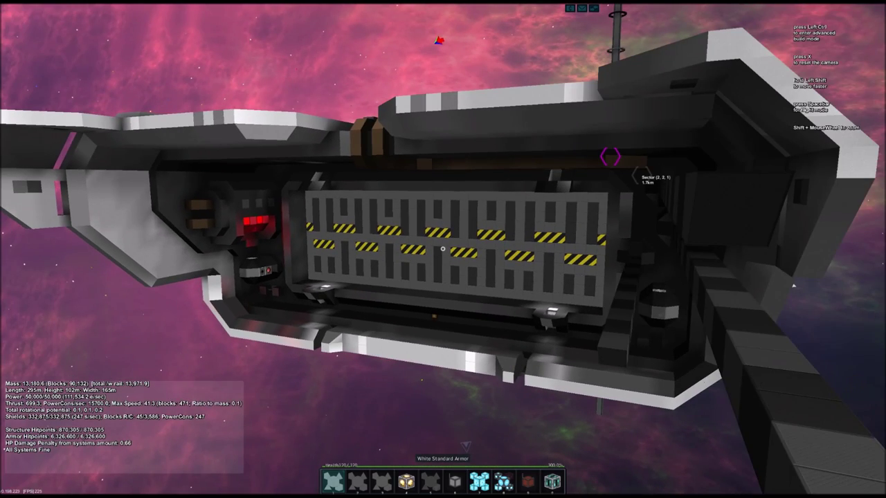
key("a")
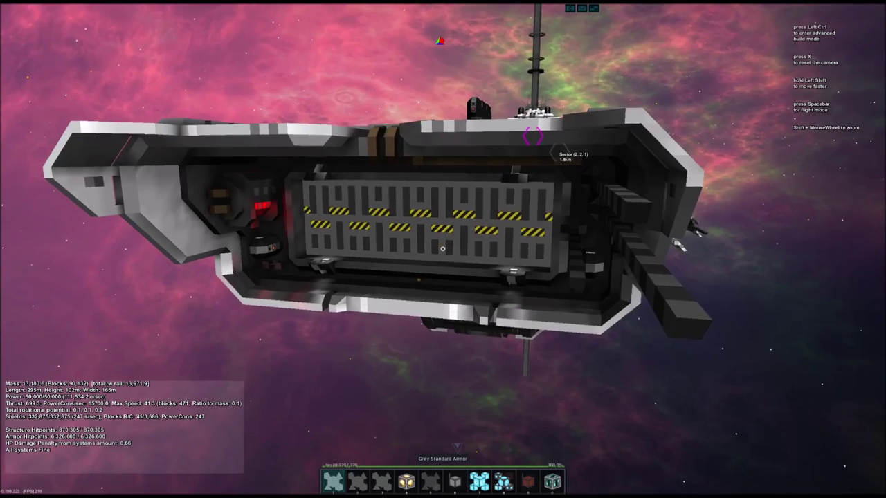
key("w")
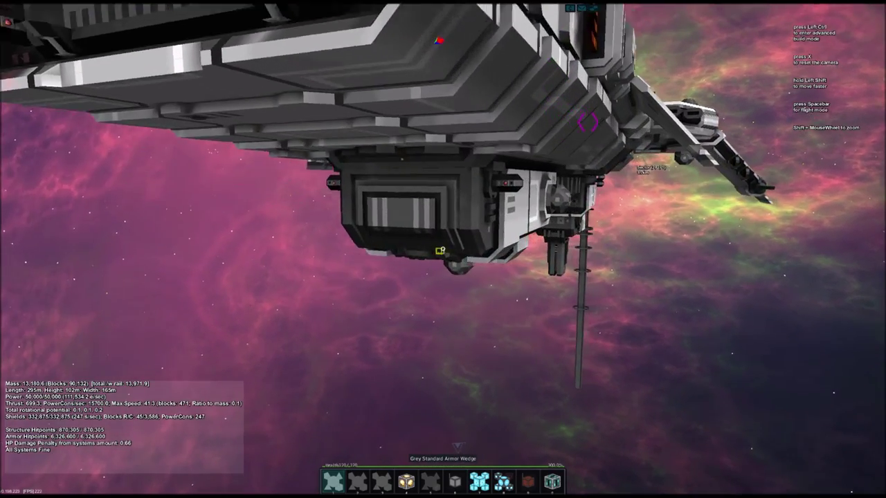
key("w")
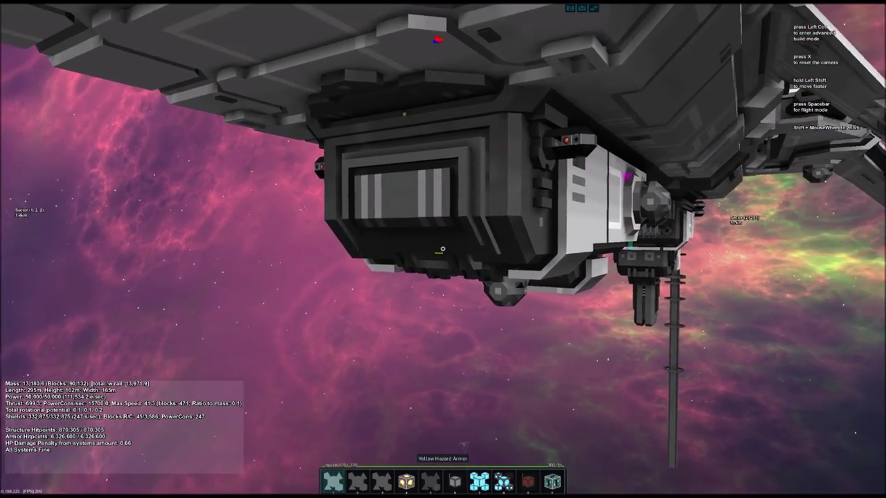
- Toggle the lower hangar door with R on its activation module and face the opening
key("w")
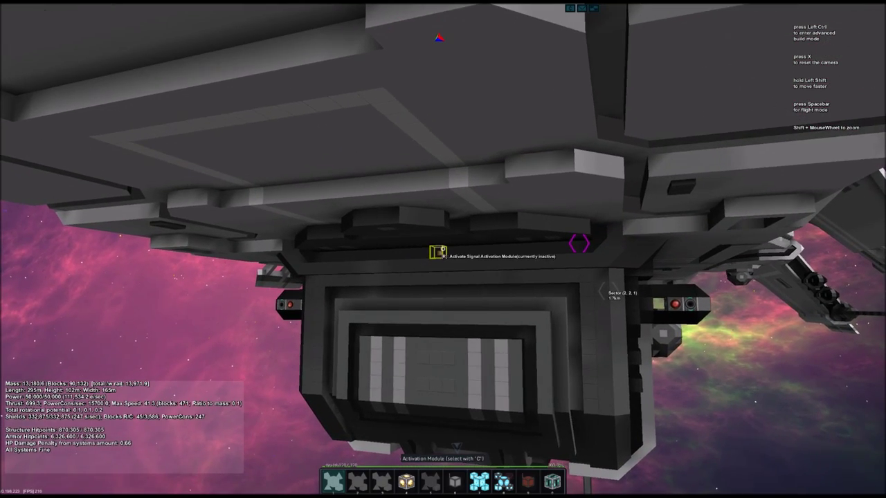
key("r")
key("s")
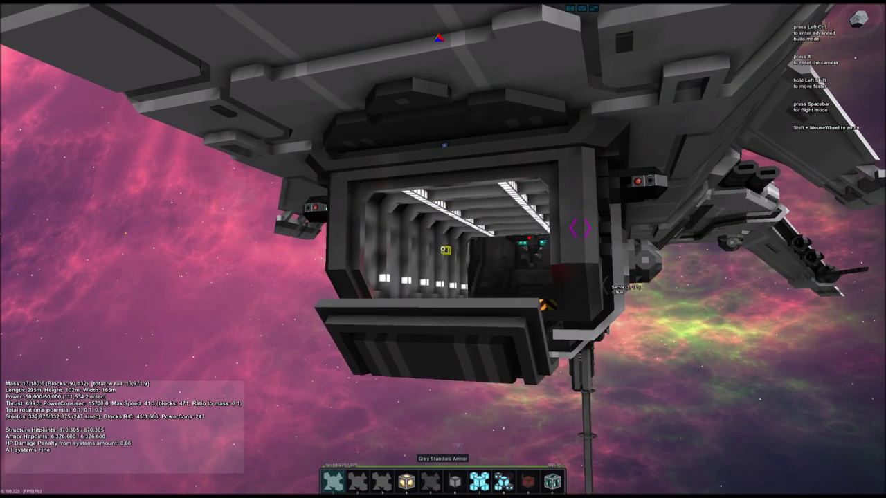
key("d")
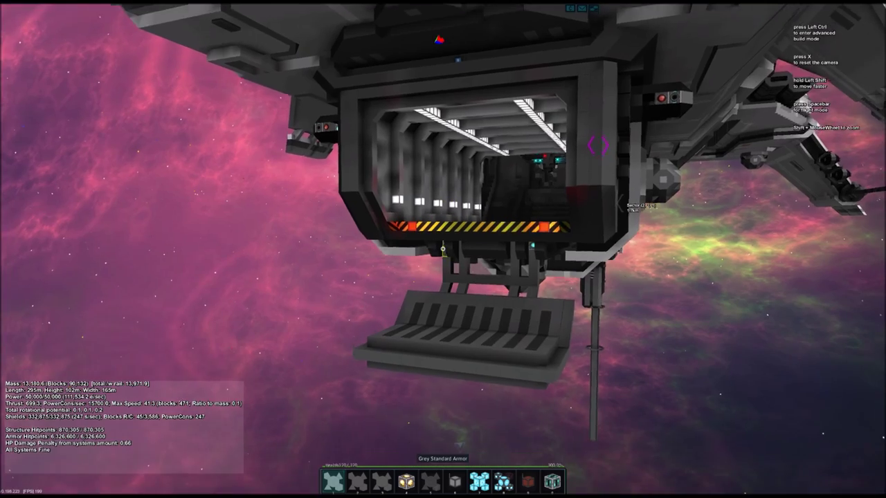
key("a")
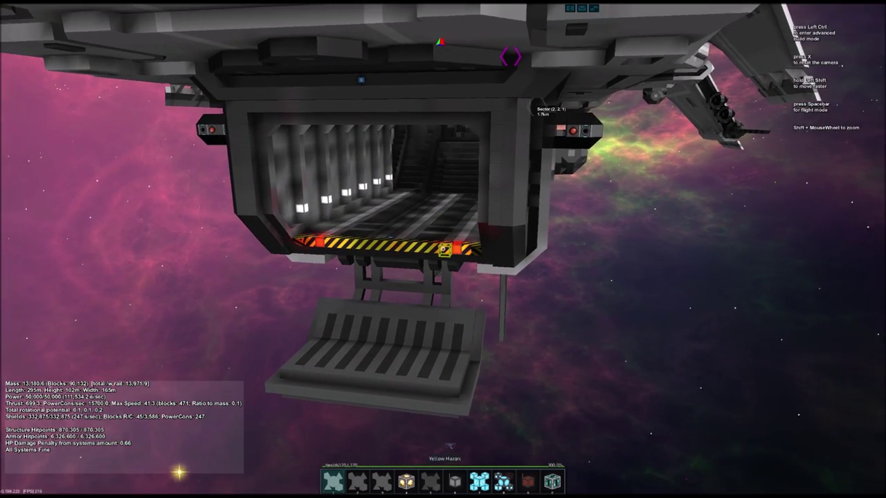
- Inspect the lower hangar from its right side, from below, and inside along its left wall
key("d")
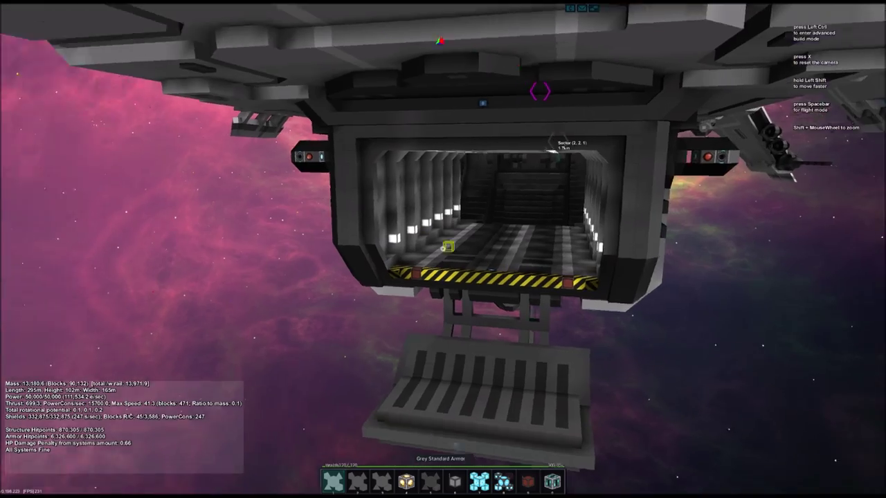
key("w")
key("d")
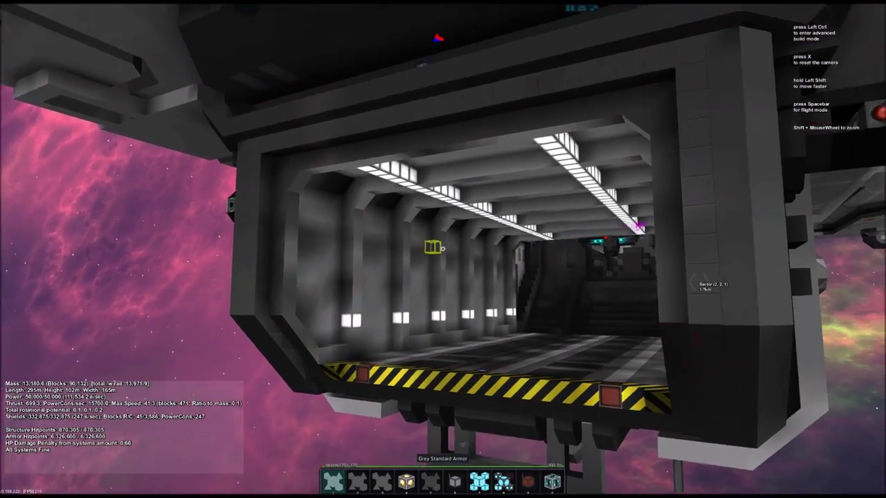
key("a")
key("s")
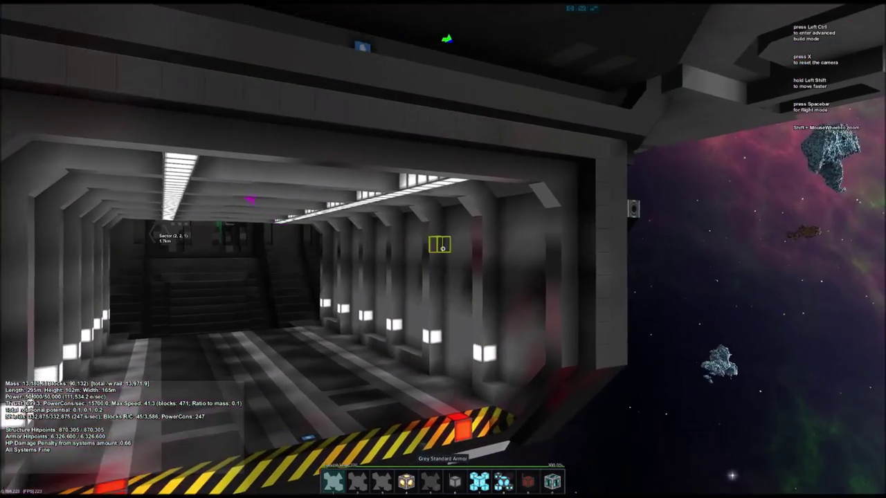
key("s")
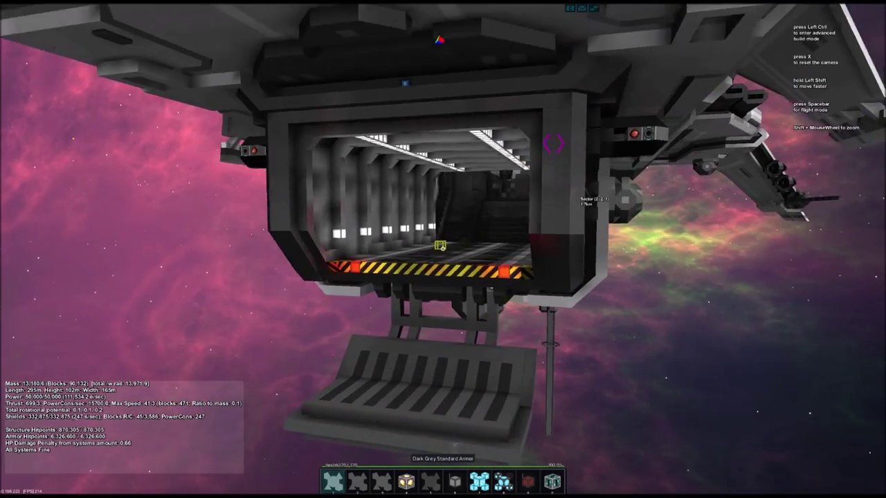
key("a")
key("w")
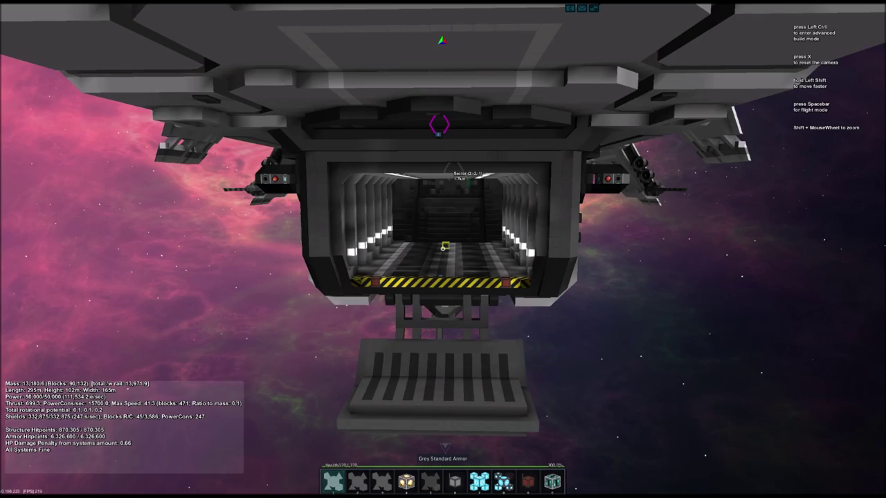
key("w")
key("a")
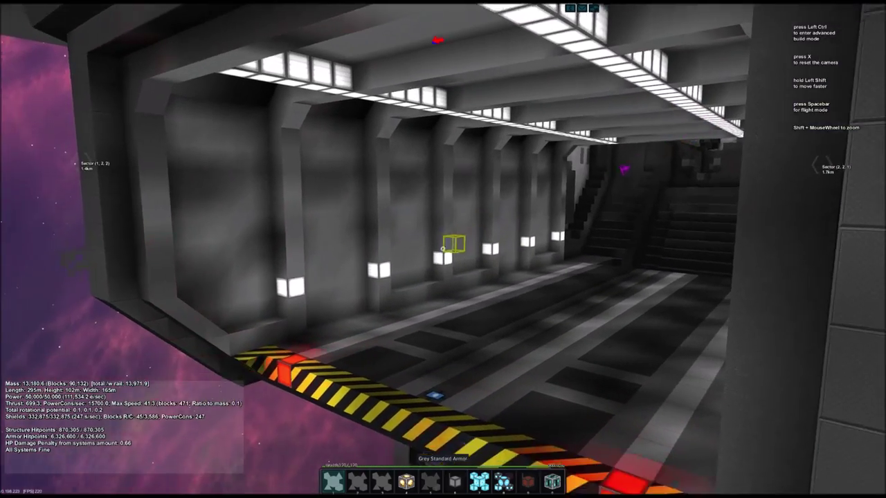
mouse_move(442, 249)
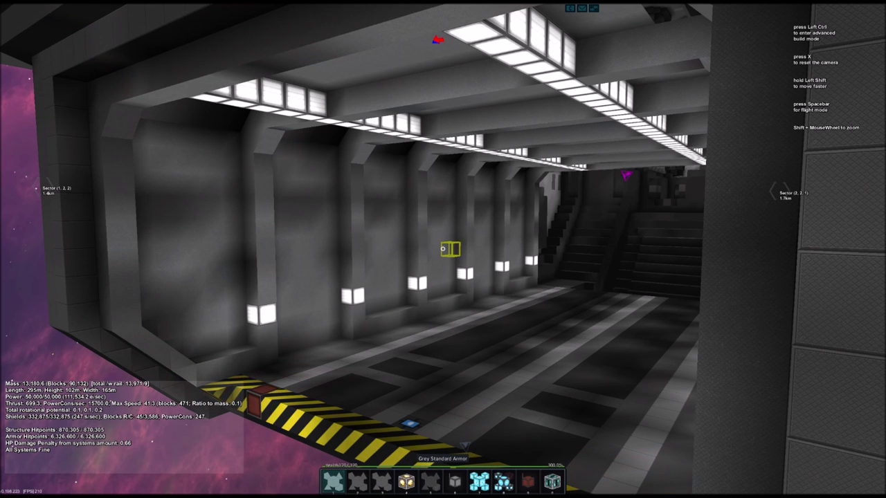
- Pull out of the hangar and orbit the underside to confirm the hangar is closed
key("s")
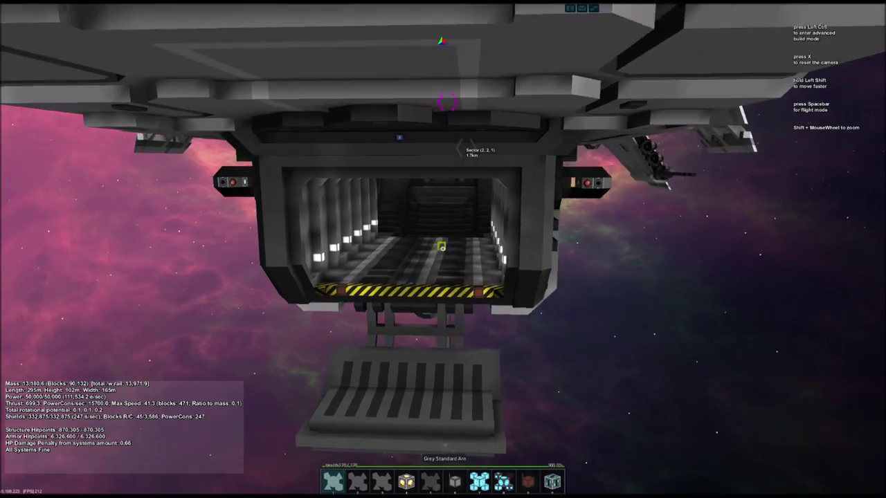
key("d")
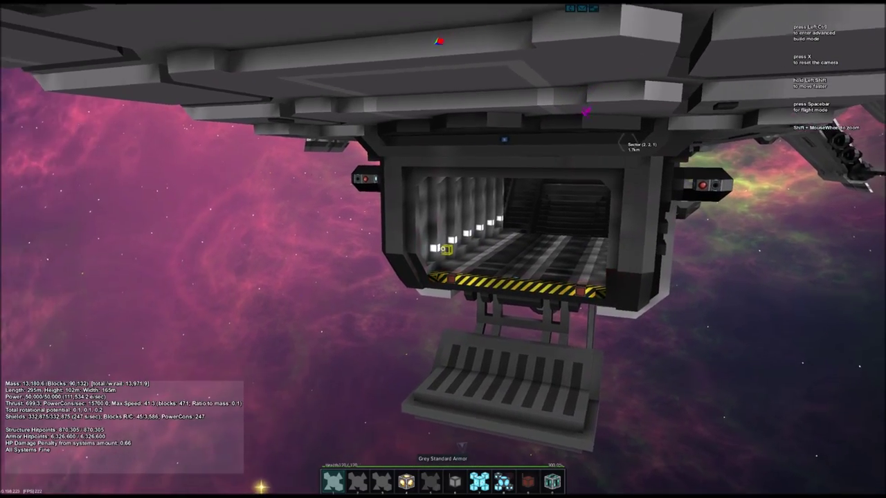
key("d")
key("d")
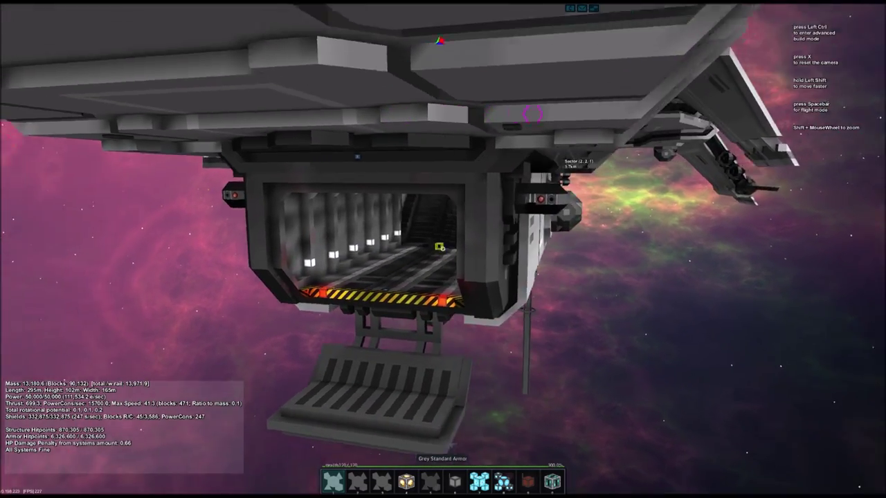
key("d")
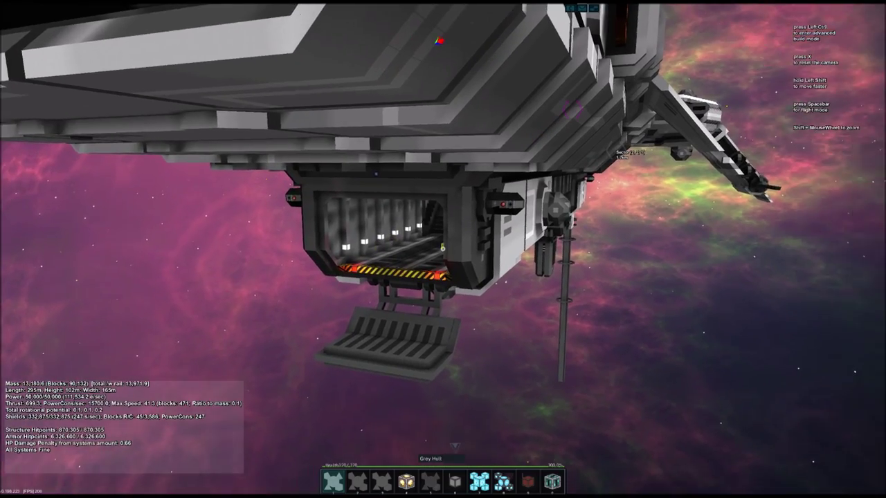
key("w")
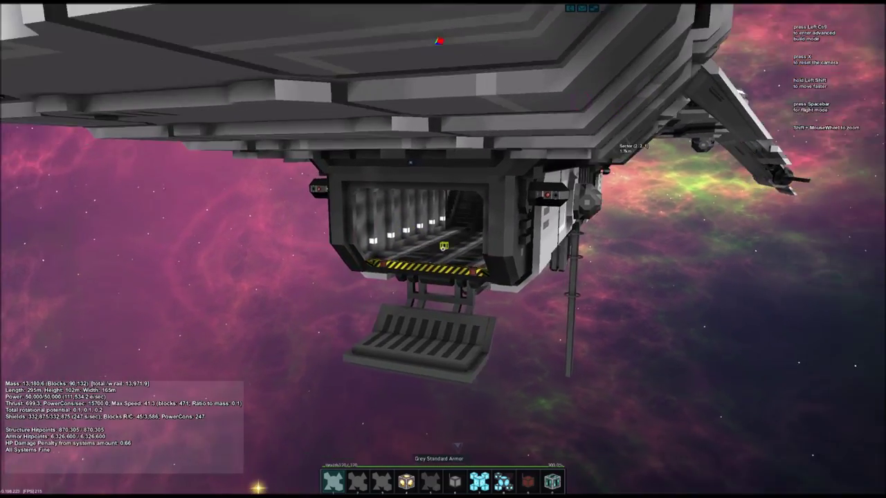
key("d")
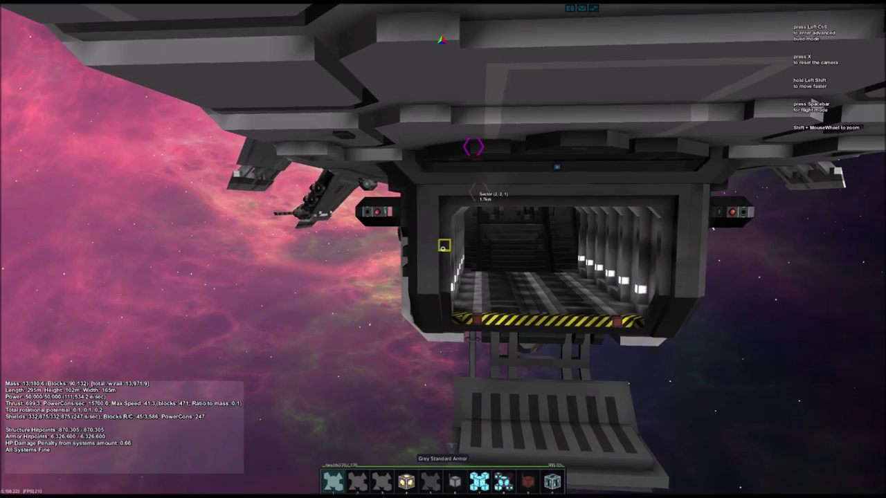
key("w")
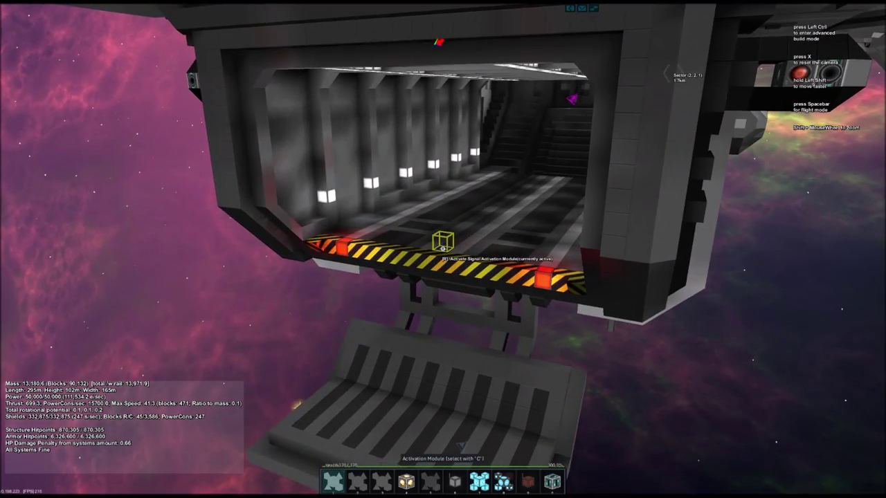
key("s")
key("q")
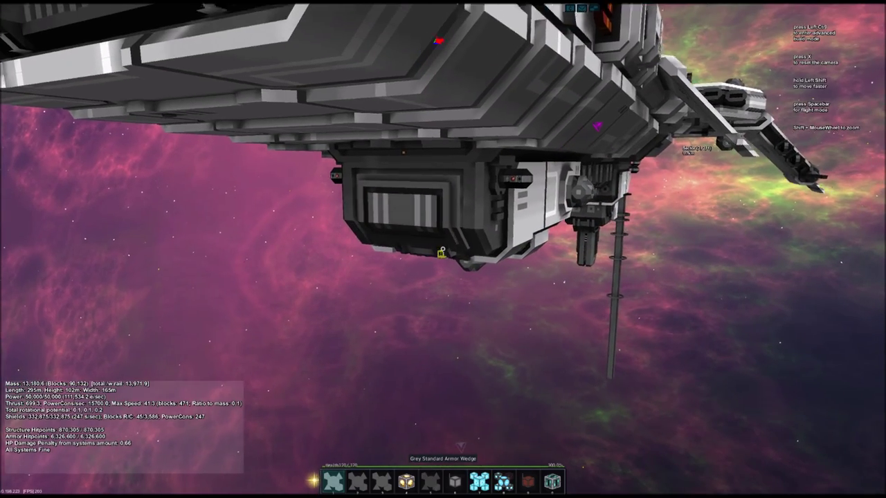
key("d")
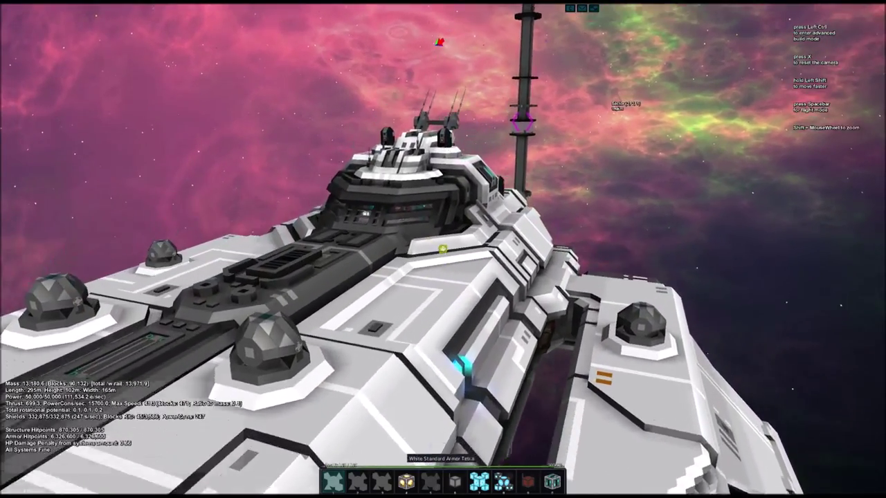
- Switch the ship to Flight Mode and engage engine Overdrive from hotbar slot 2
key("space")
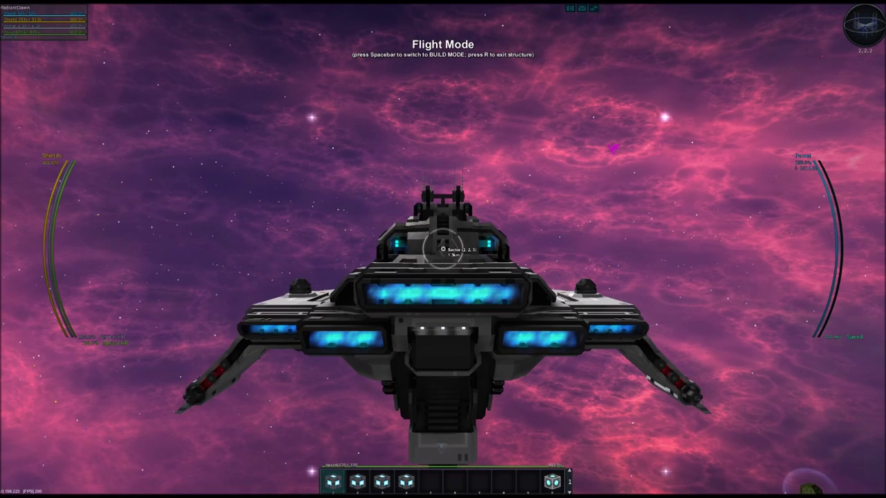
key("2")
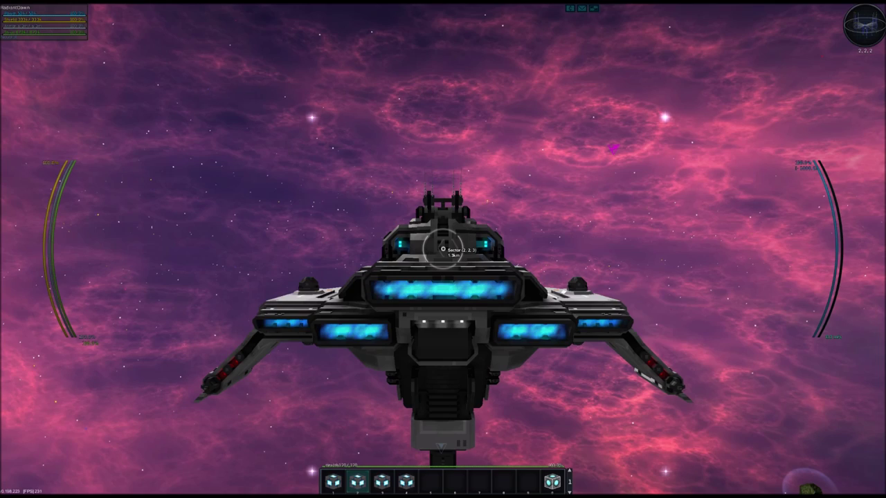
key("Shift_R")
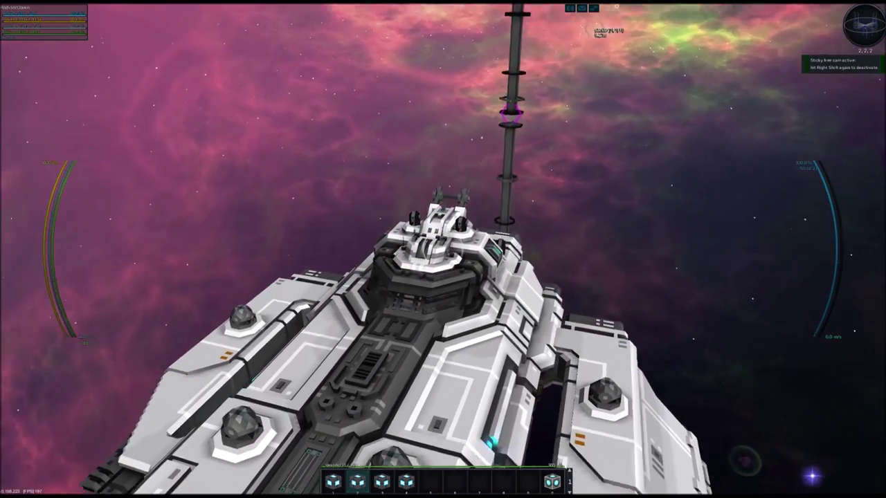
key("w")
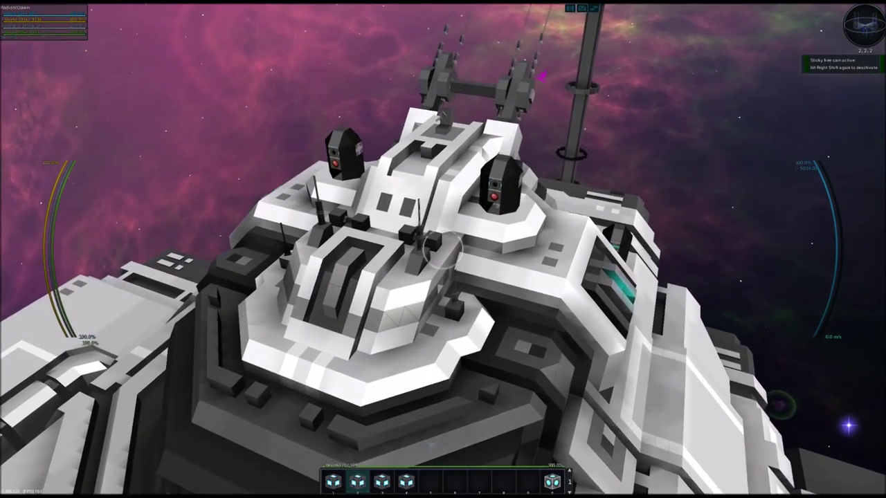
key("w")
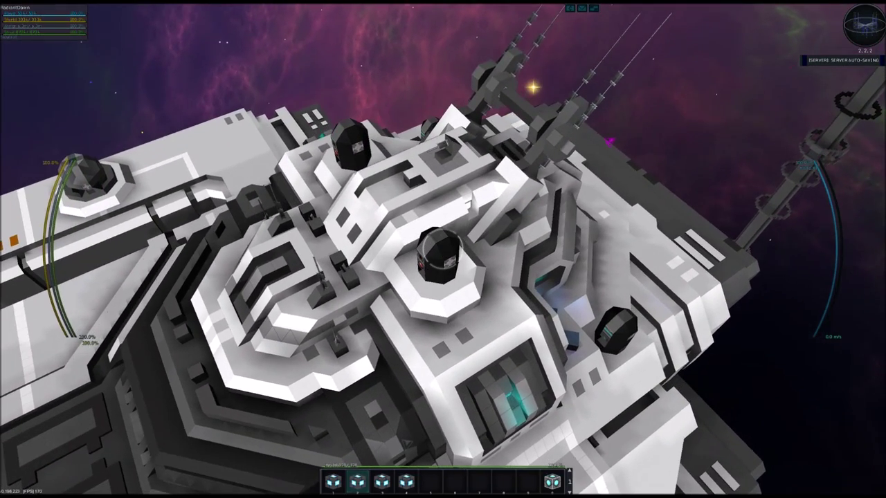
key("1")
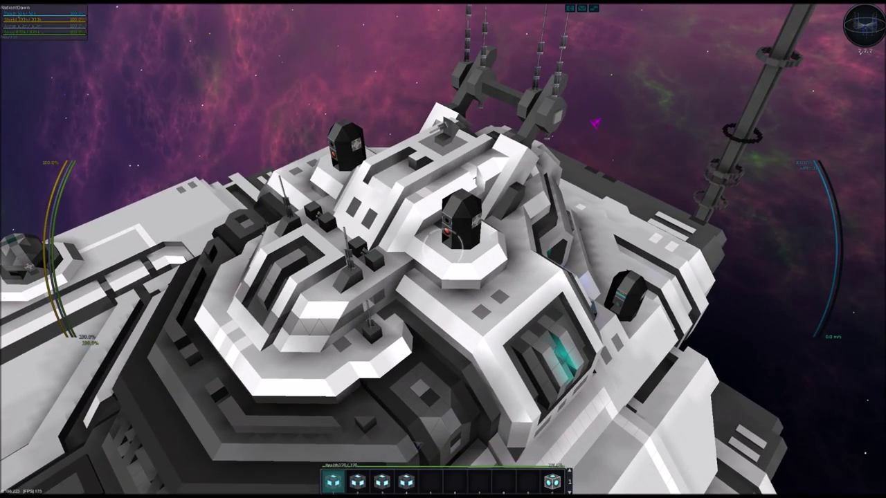
key("w")
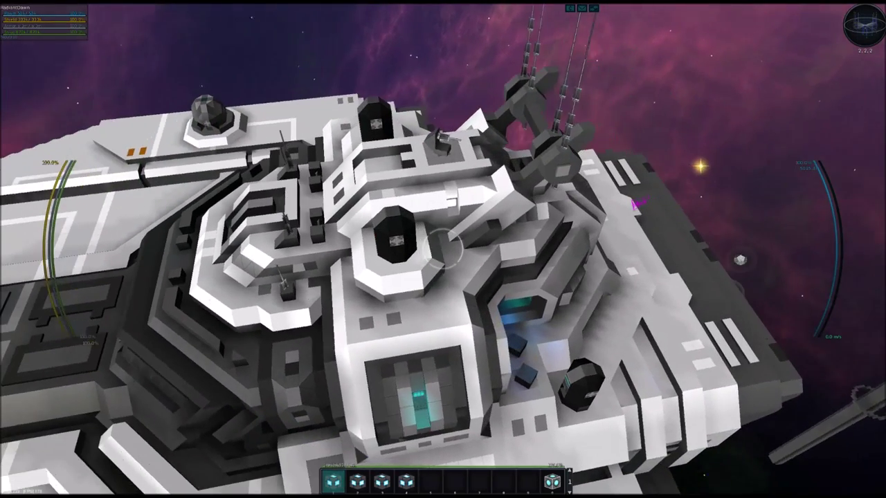
key("w")
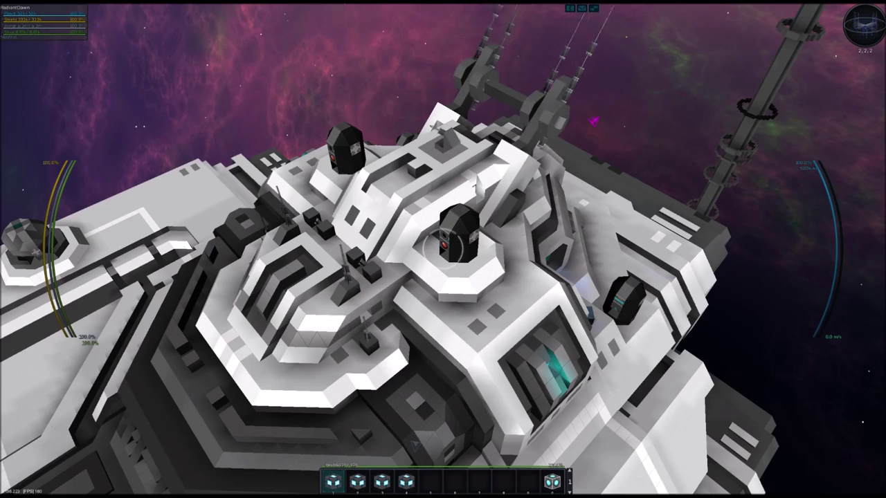
key("w")
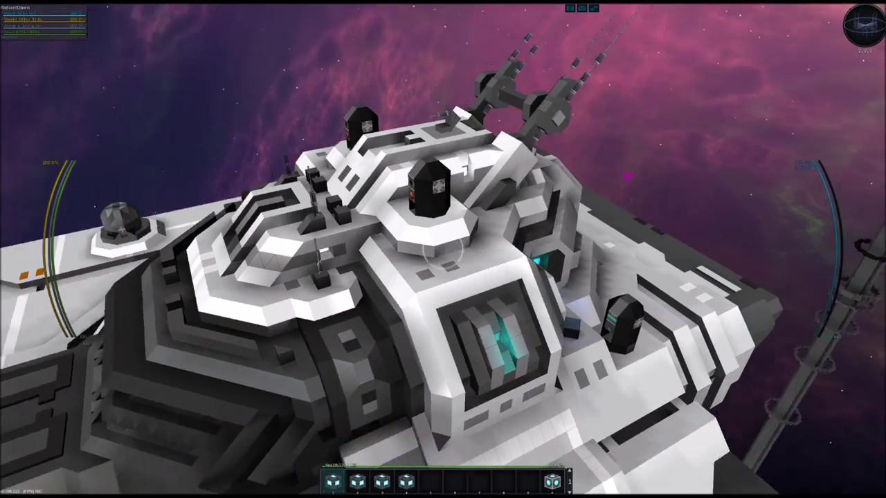
key("s")
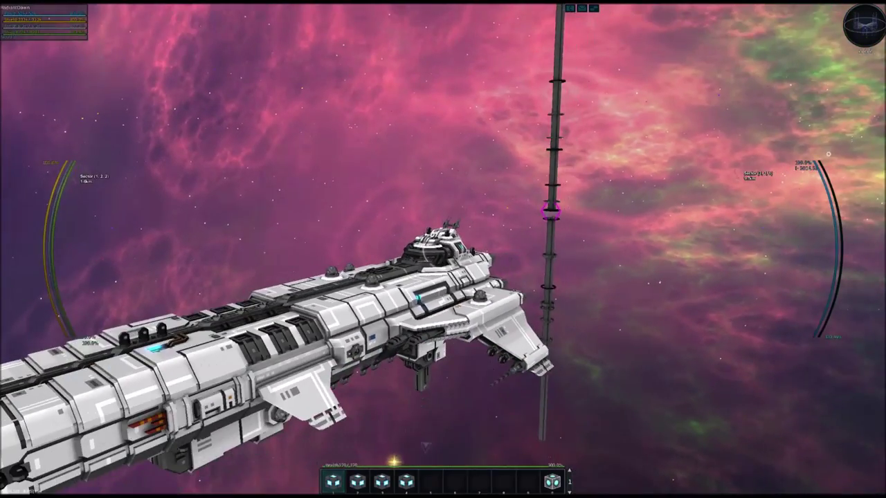
- Return to Build Mode and pull back to a three-quarter view of the ship's side
key("r")
key("a")
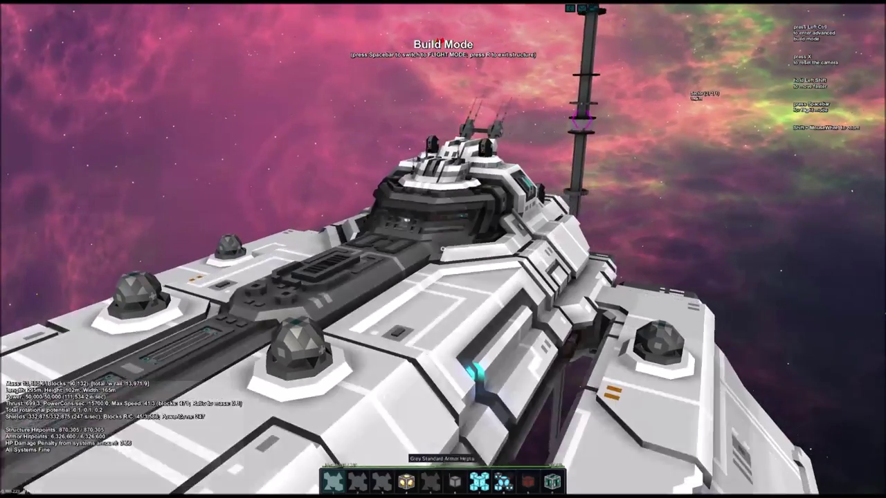
key("x")
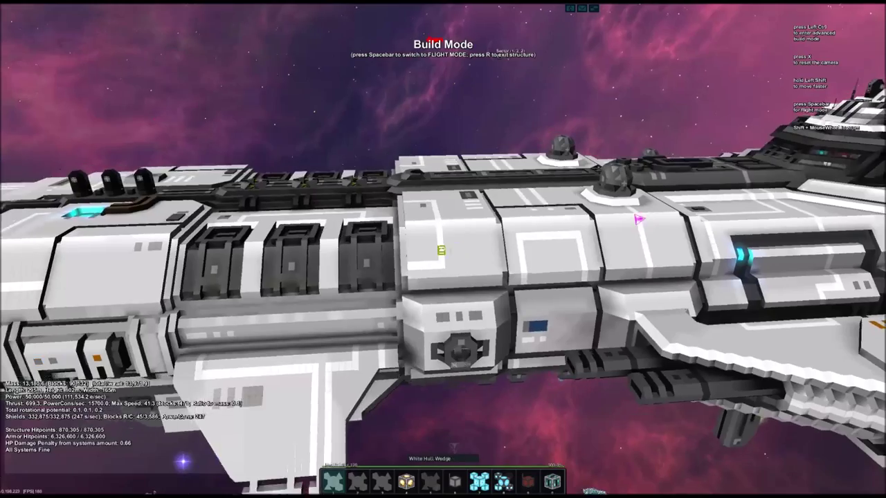
key("s")
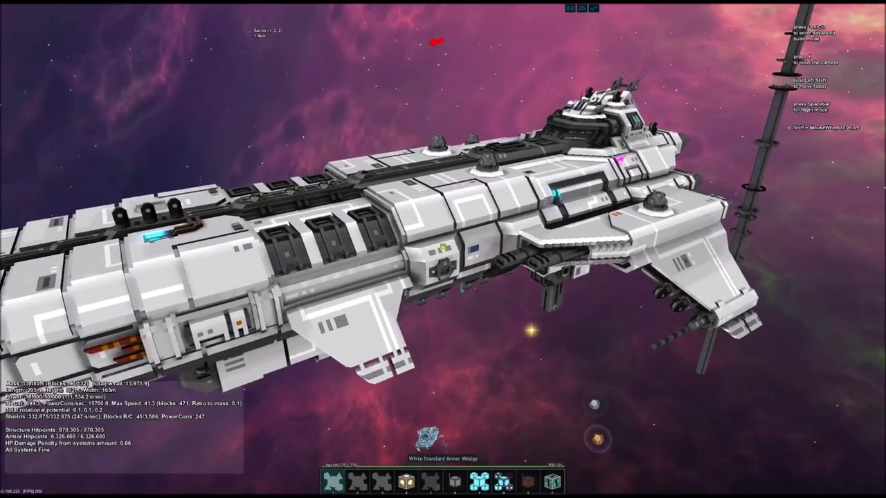
key("s")
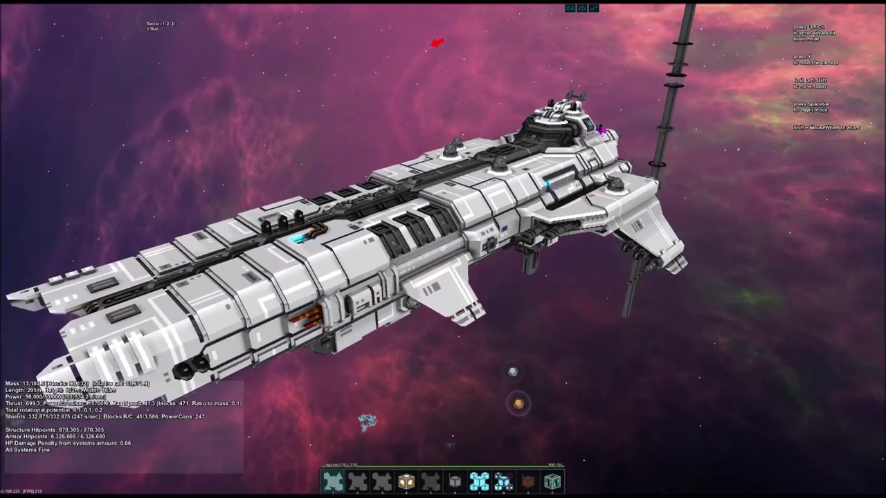
key("a")
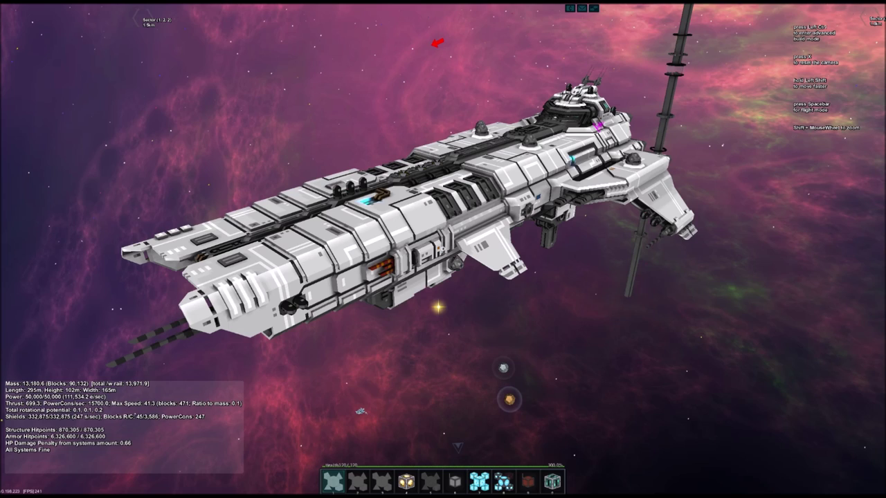
- Move the build camera in toward the ship's midsection and side hull
key("w")
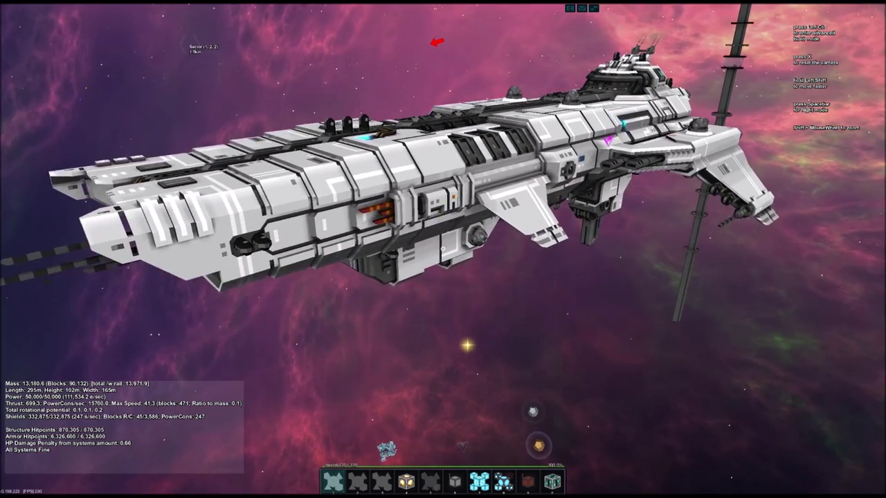
key("d")
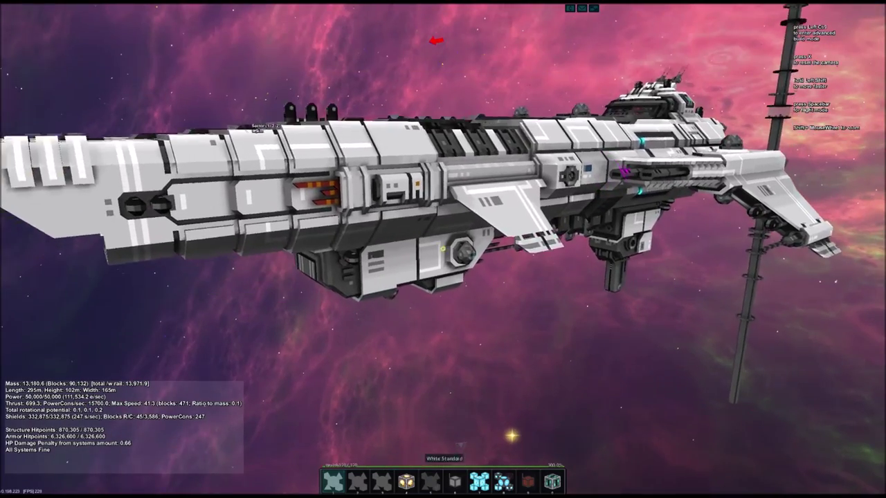
key("w")
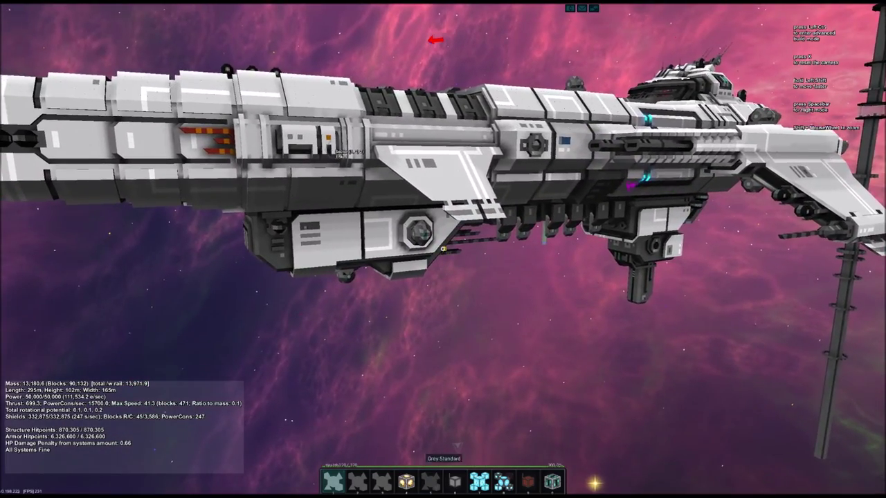
key("w")
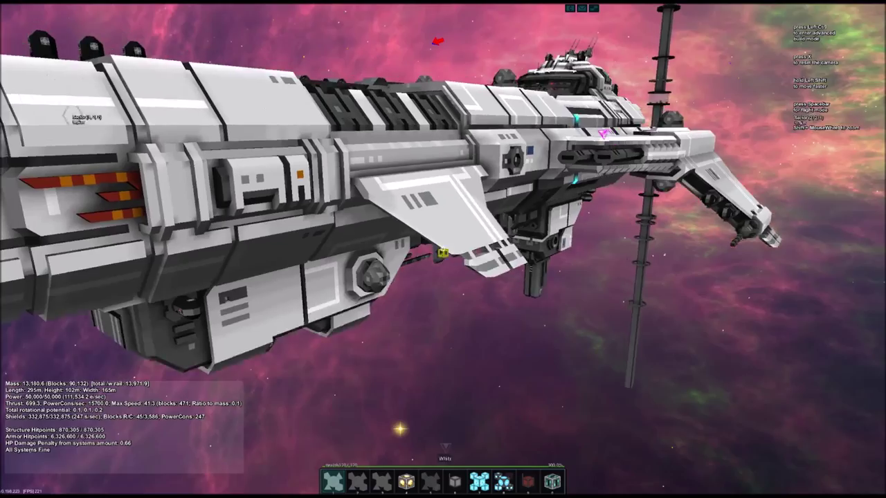
key("w")
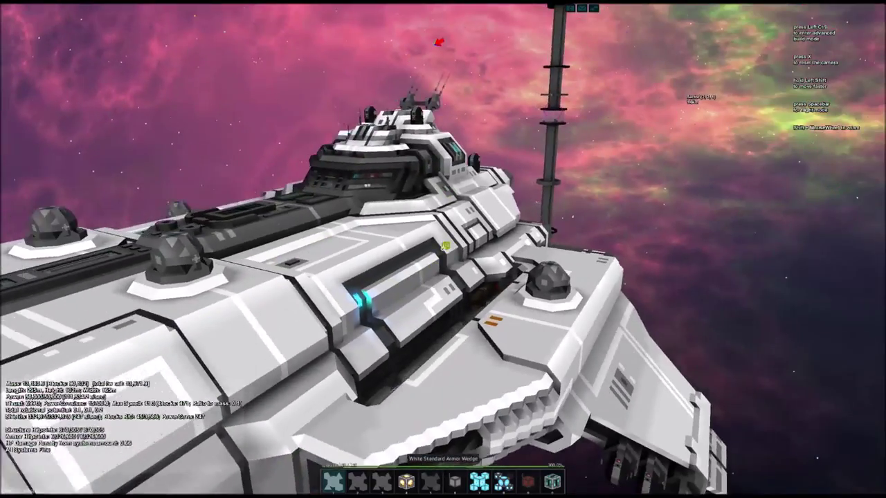
key("s")
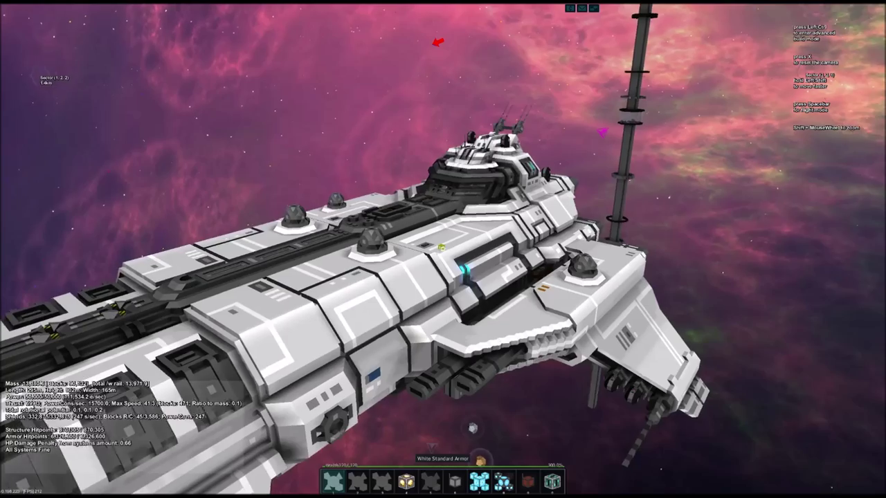
key("s")
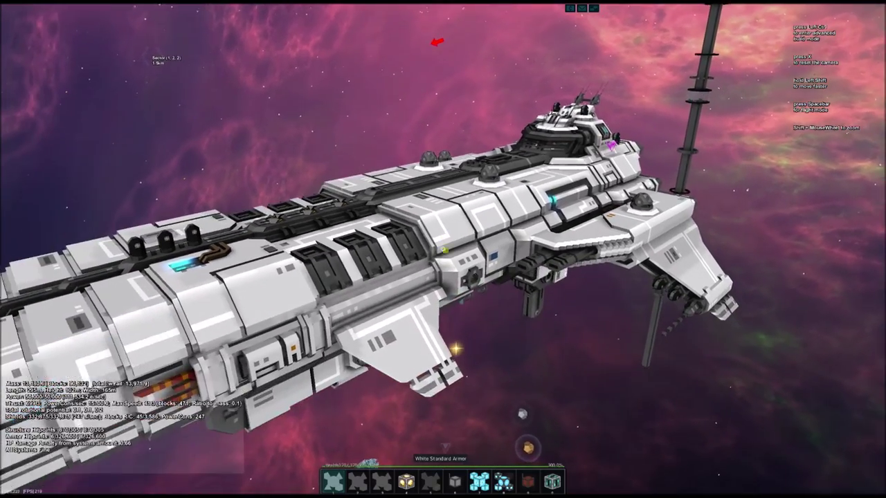
key("s")
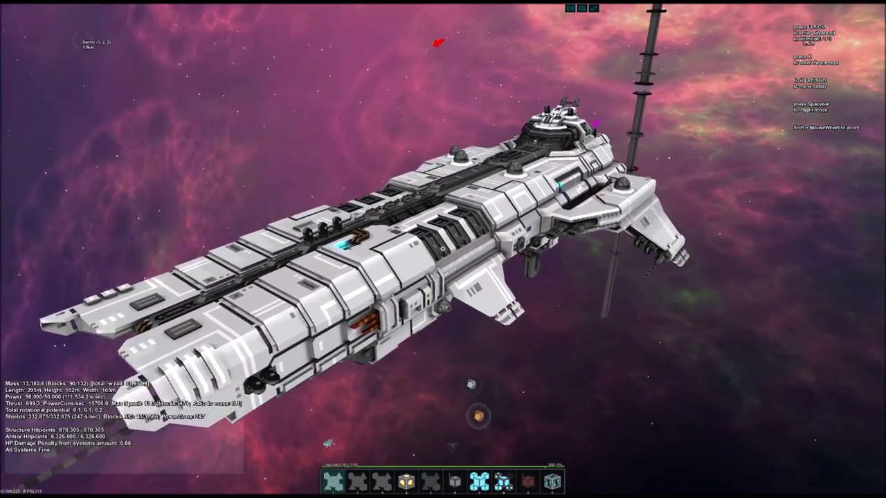